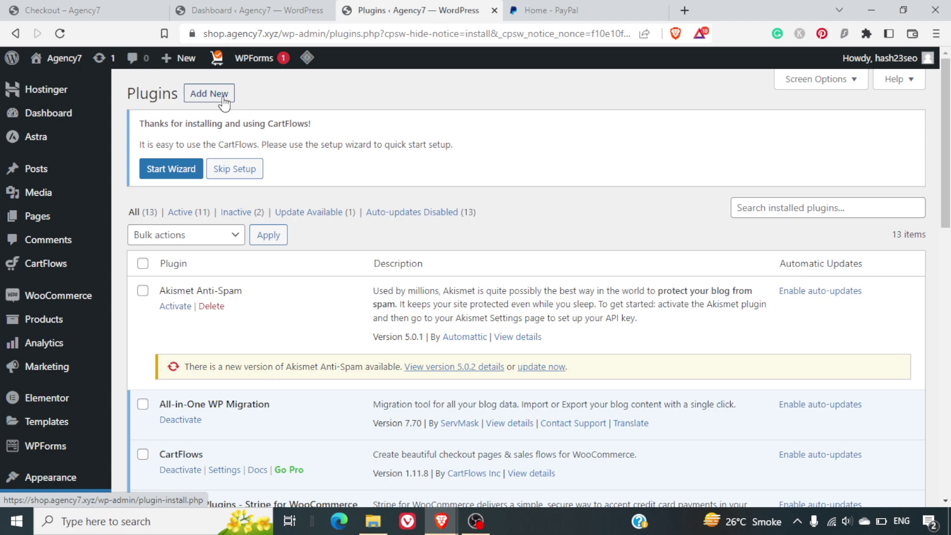
- Go from the installed plugins list to the Add Plugins page
left_click(224, 102)
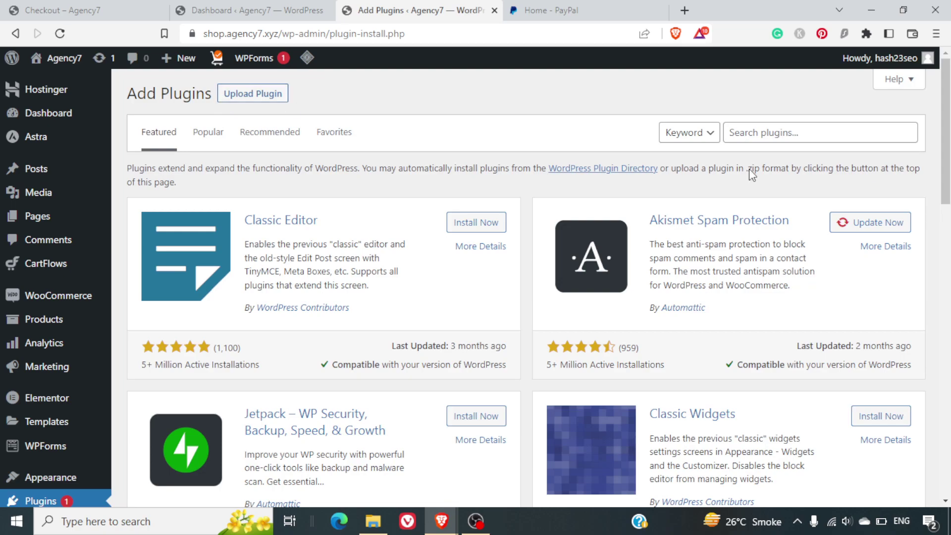
- Search the plugin directory for 'paypal woocommerce' and browse the PayPal results
left_click(824, 133)
type("p")
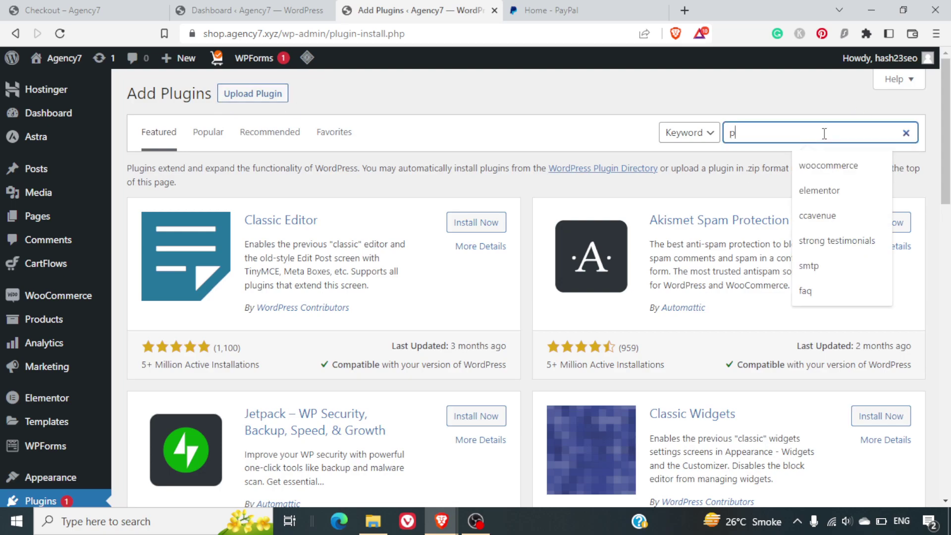
type("aypal woocommerce")
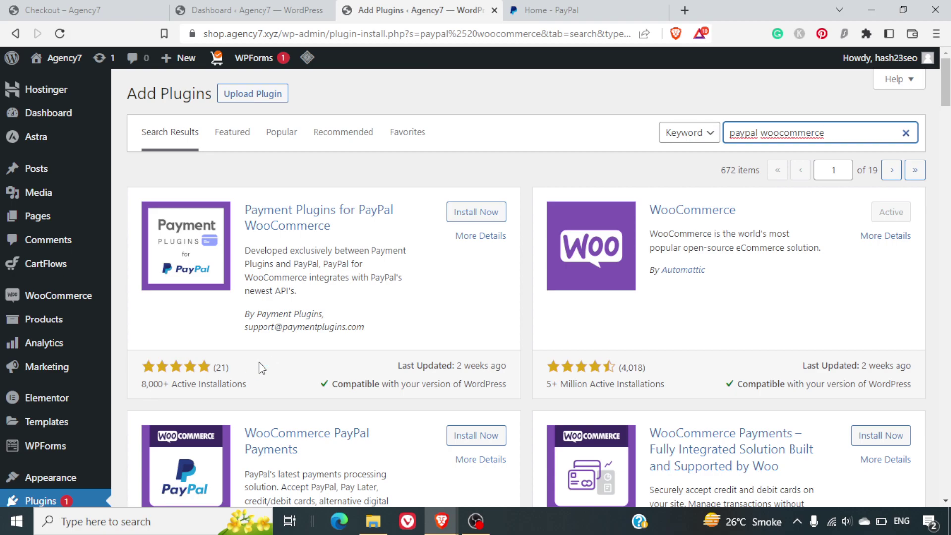
scroll(259, 367, "down", 3)
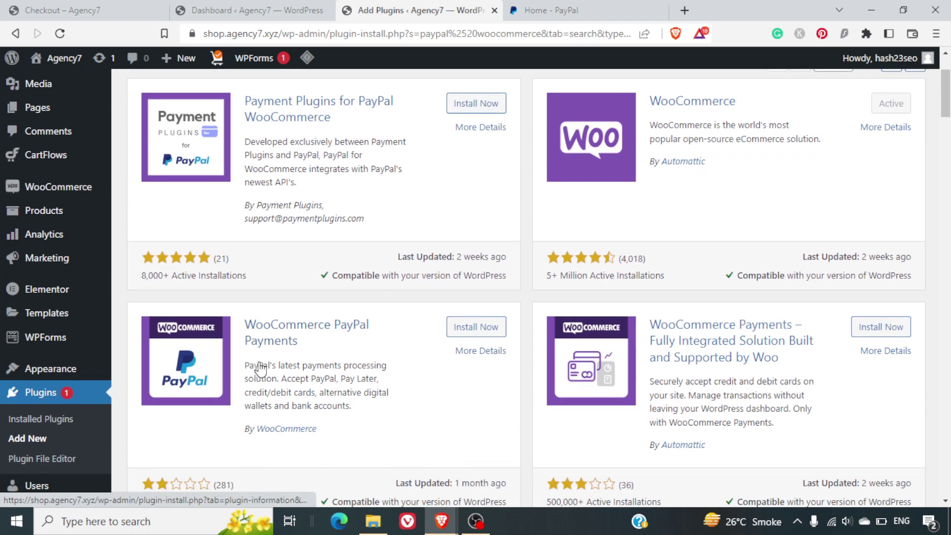
scroll(259, 368, "down", 2)
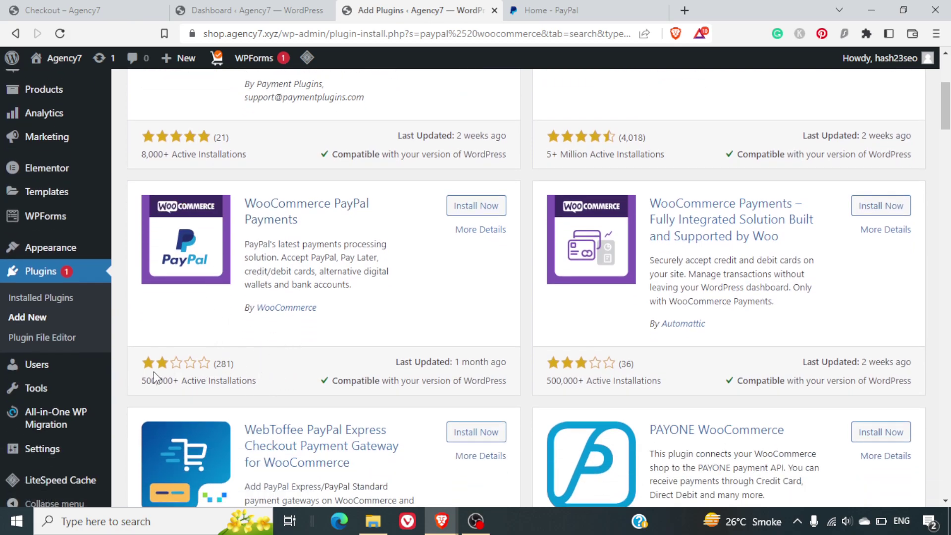
scroll(287, 313, "up", 5)
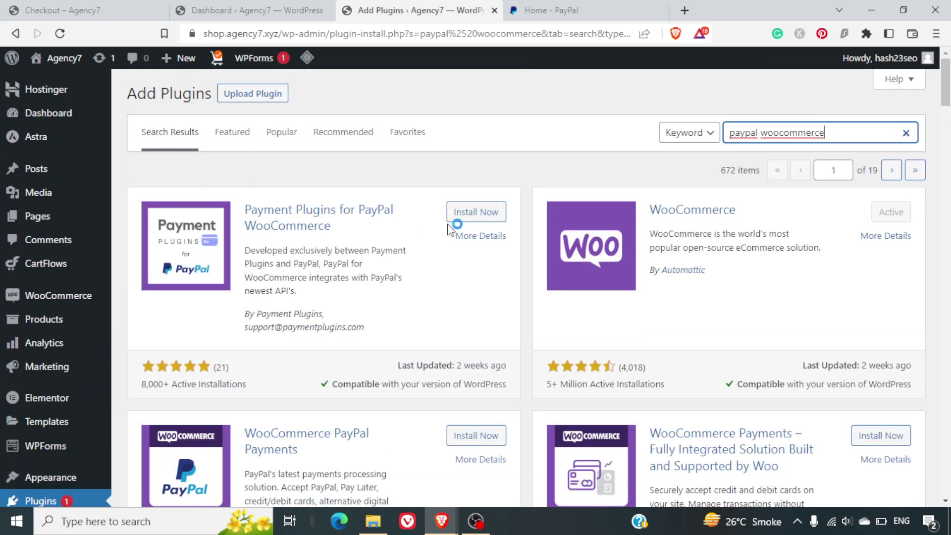
- Install Payment Plugins for PayPal WooCommerce and activate it
left_click(478, 218)
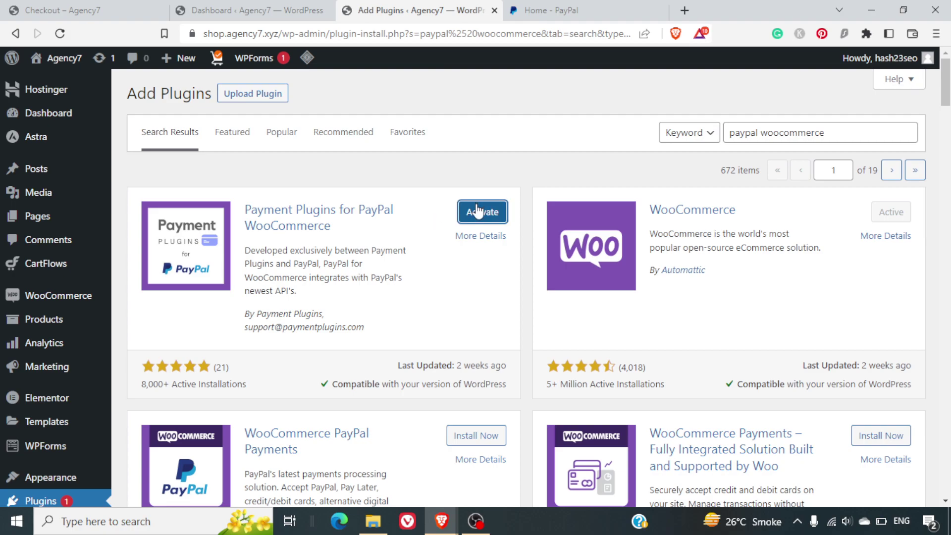
left_click(477, 212)
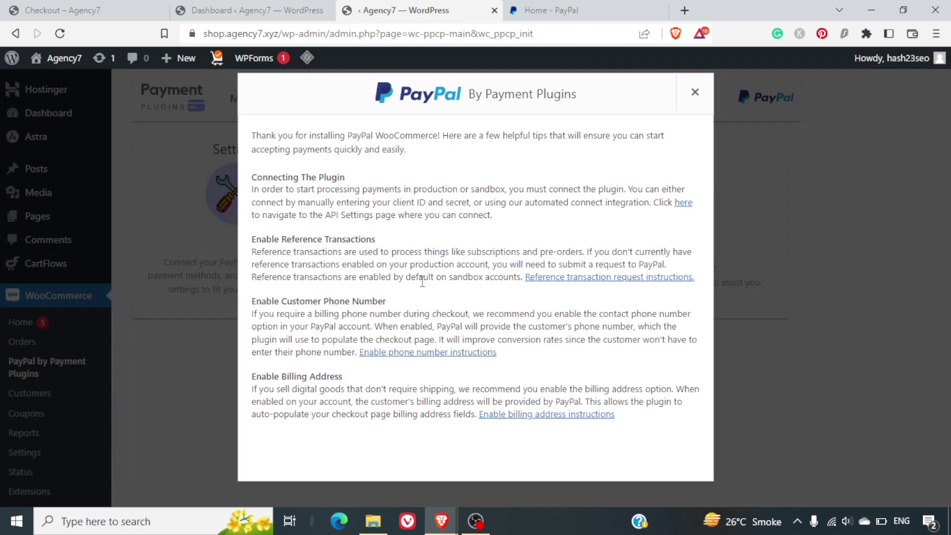
- Close the plugin's welcome tips and open its API Settings from the Settings card
left_click(701, 97)
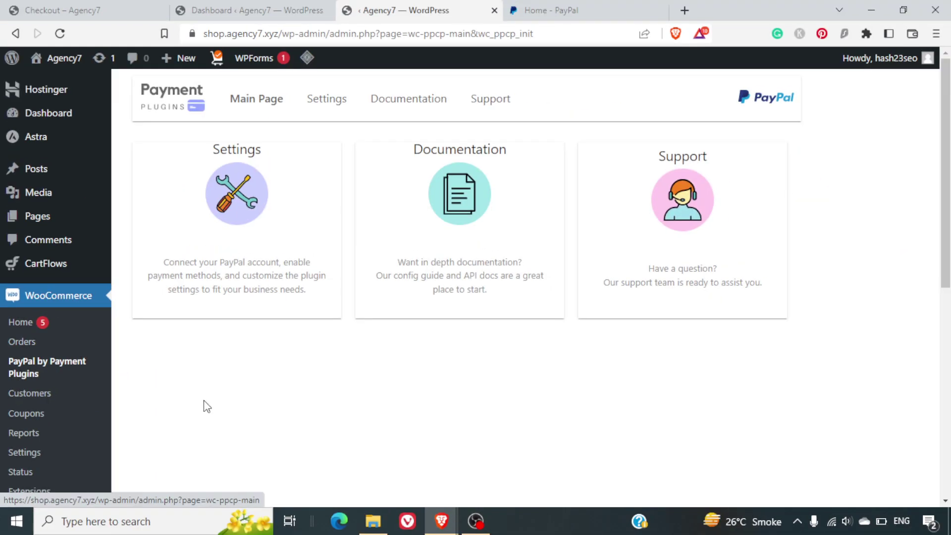
left_click(234, 262)
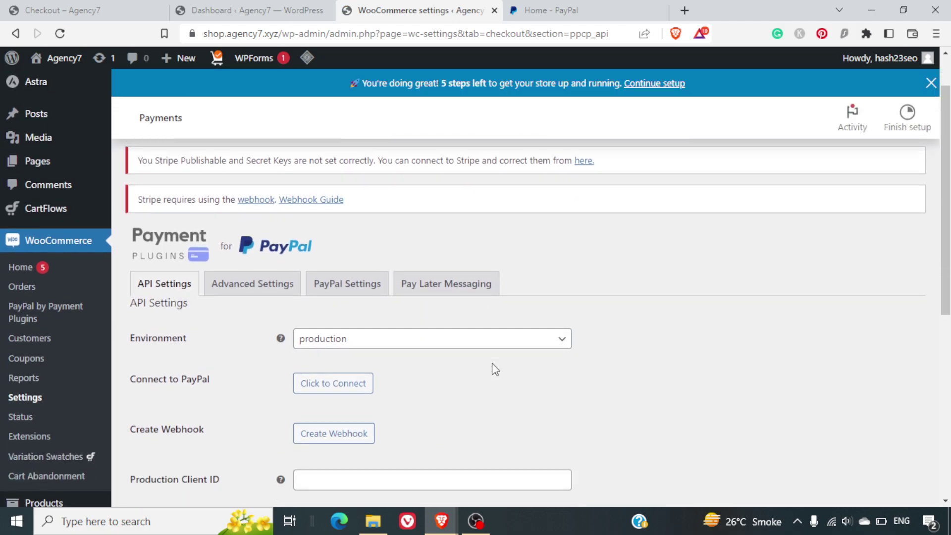
- Change the API Settings Environment from production to sandbox
scroll(494, 369, "down", 1)
left_click(431, 282)
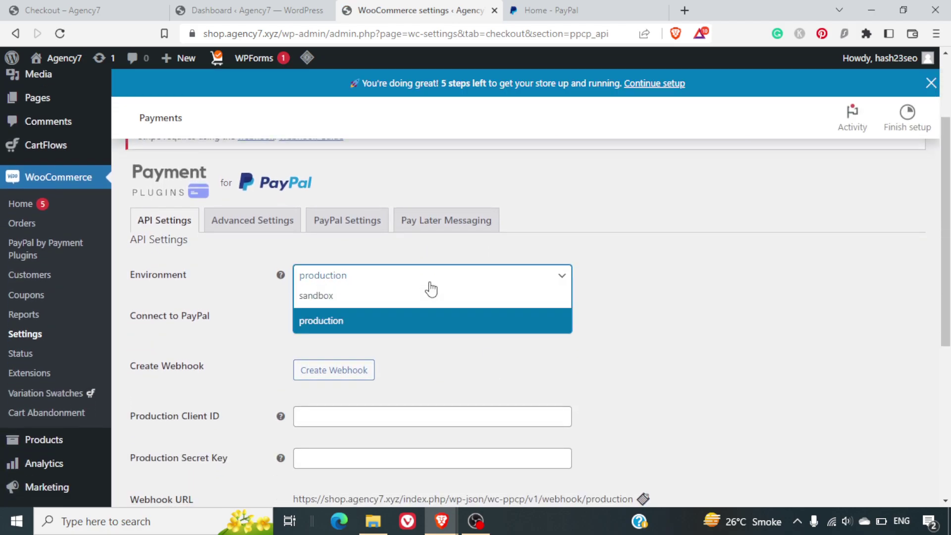
left_click(430, 303)
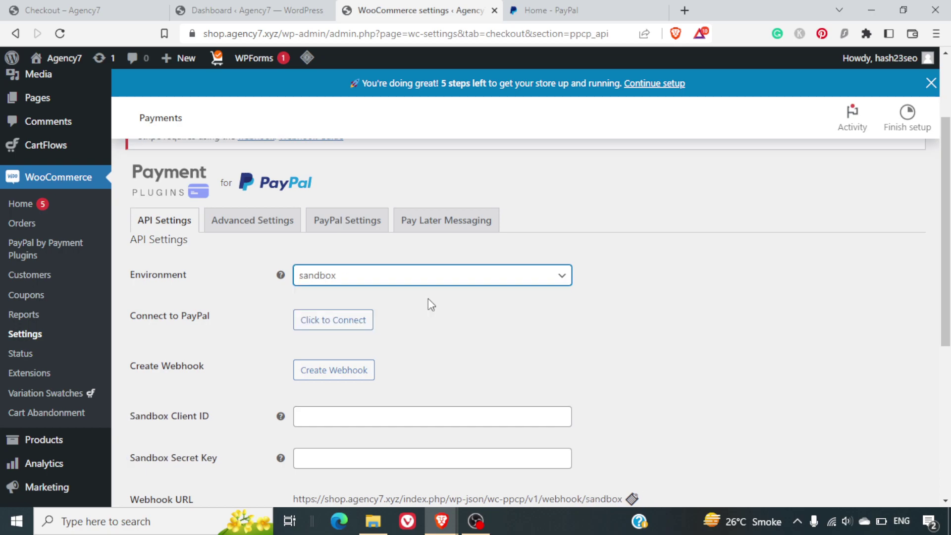
left_click(430, 283)
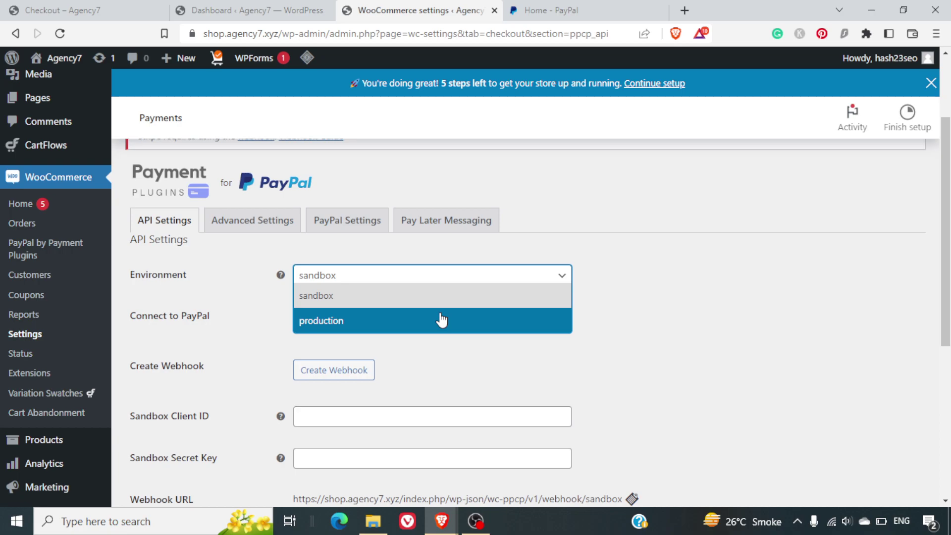
left_click(474, 352)
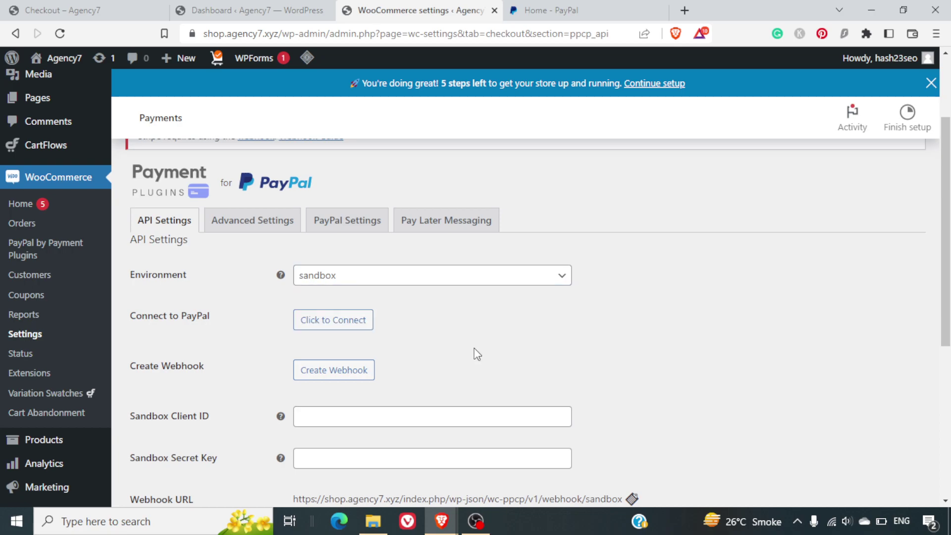
- Launch Click to Connect, accept PayPal's cookie notice and dismiss the chat prompt
left_click(351, 324)
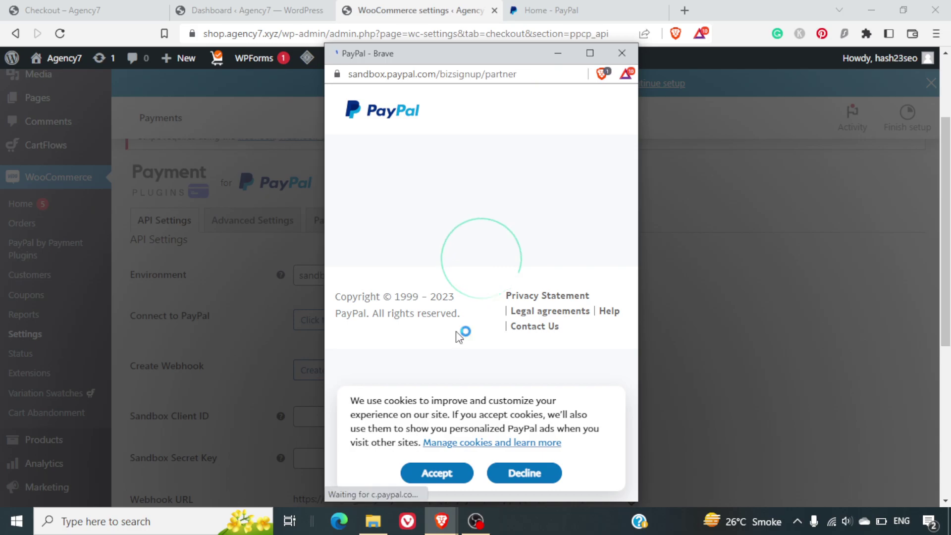
left_click(431, 471)
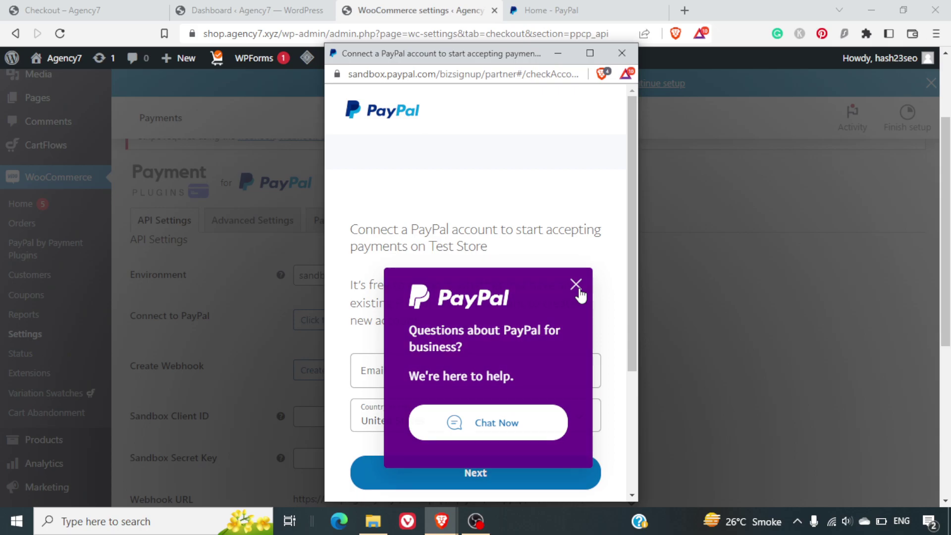
left_click(577, 289)
scroll(529, 321, "down", 2)
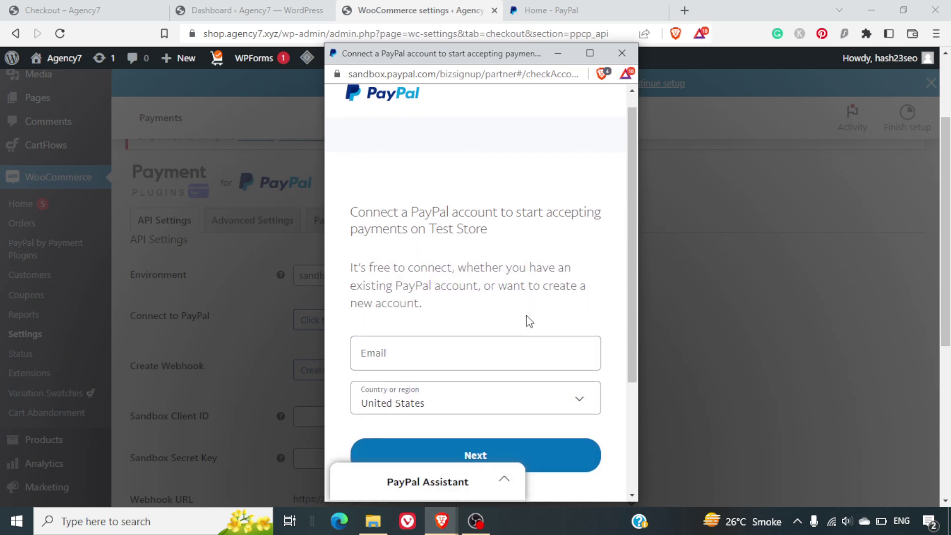
scroll(528, 321, "down", 3)
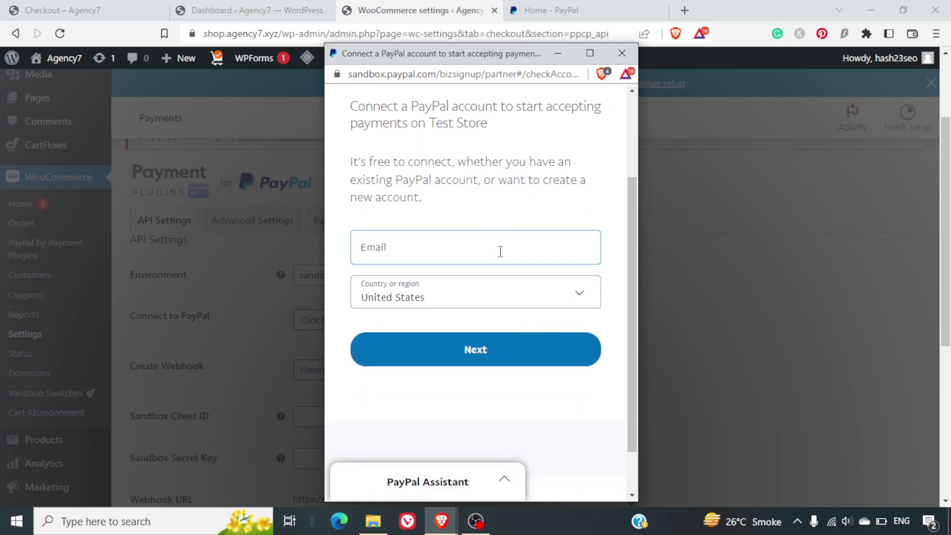
scroll(499, 252, "down", 2)
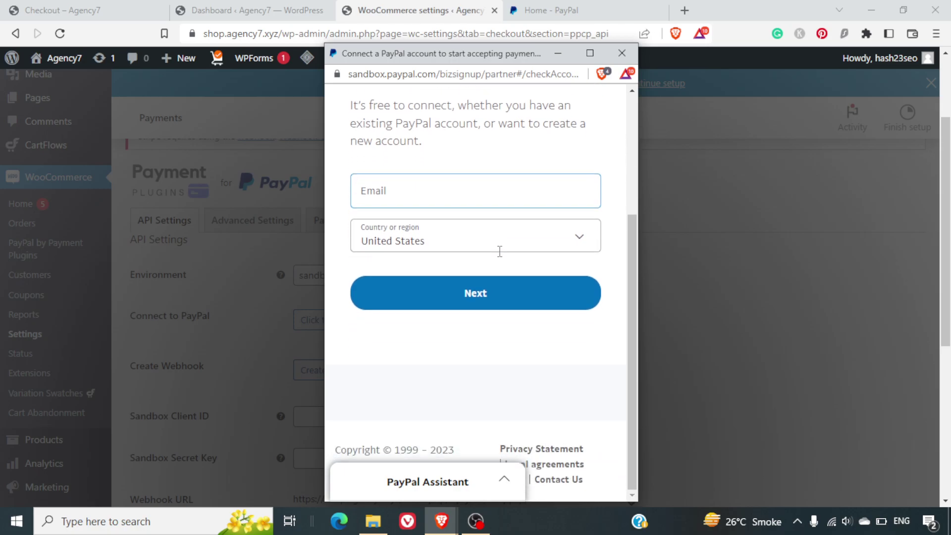
scroll(507, 213, "up", 5)
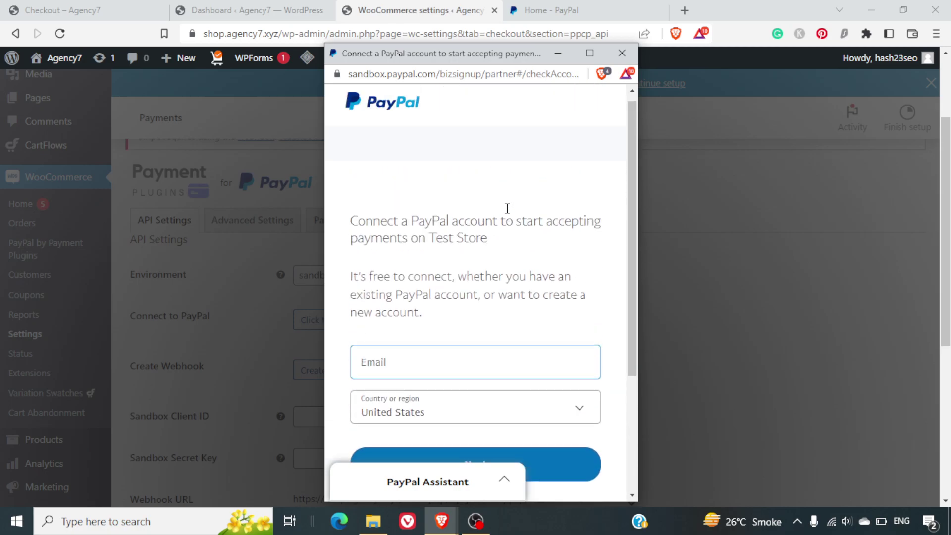
scroll(534, 246, "down", 4)
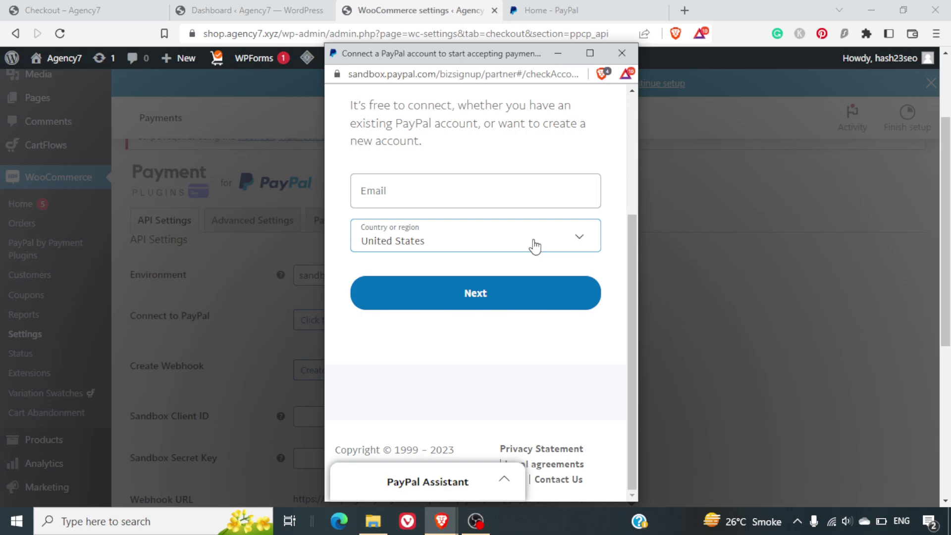
- Enter the business email address, choose India as the country, and continue
left_click(480, 199)
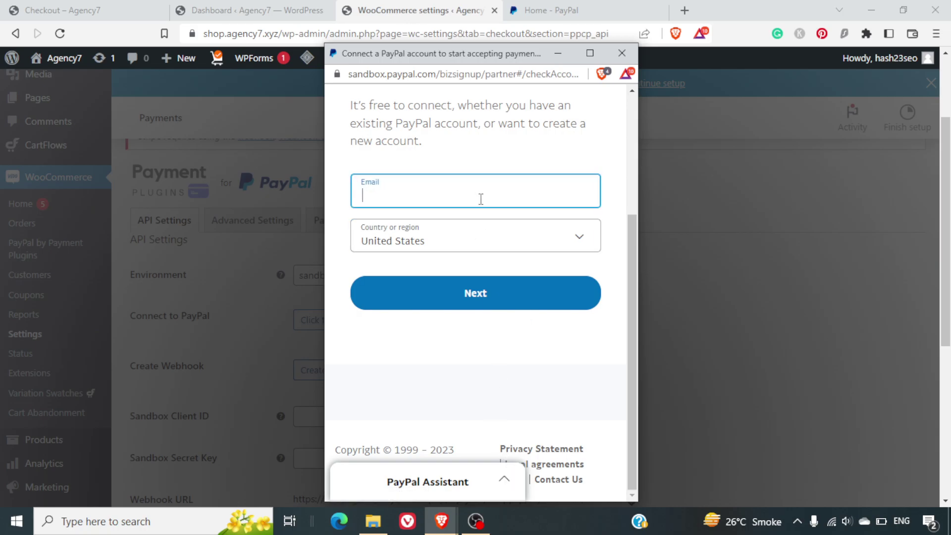
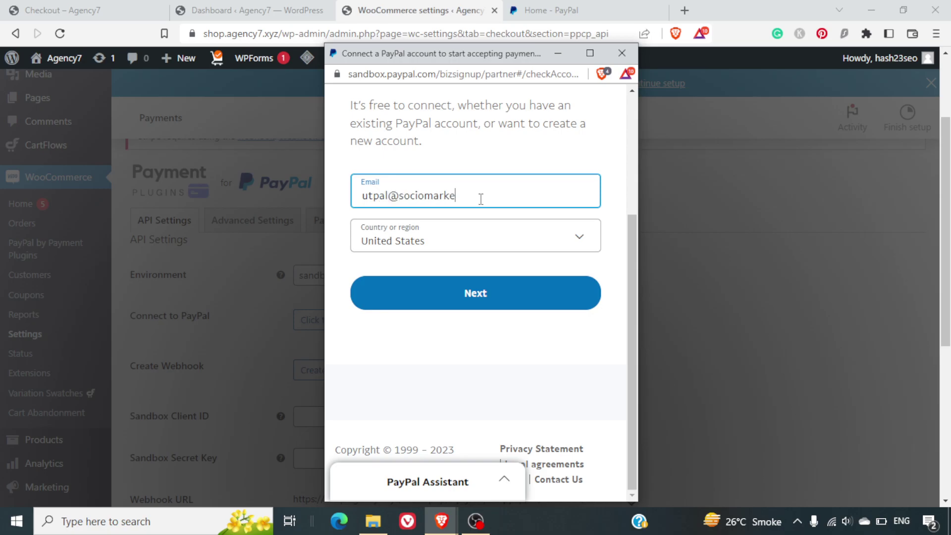
left_click(478, 252)
left_click(478, 252)
type("in")
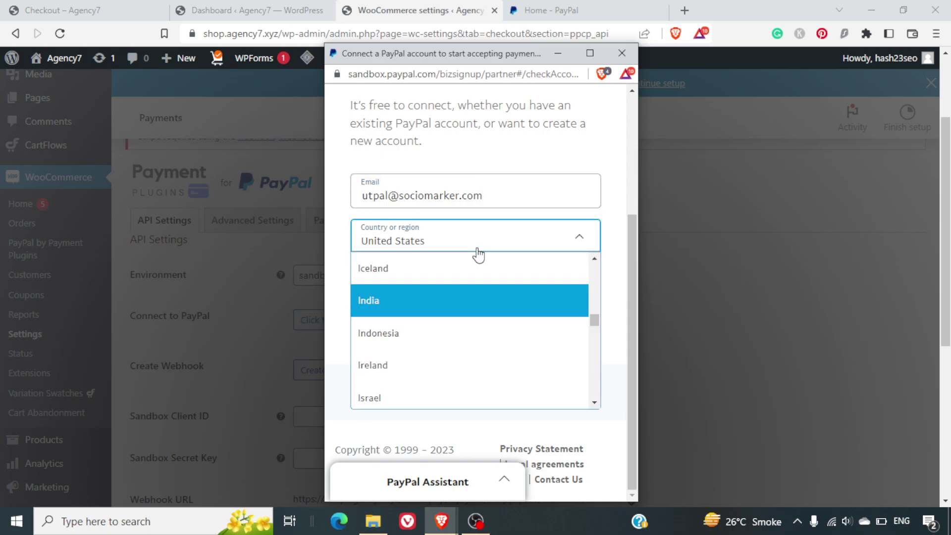
left_click(426, 309)
left_click(464, 300)
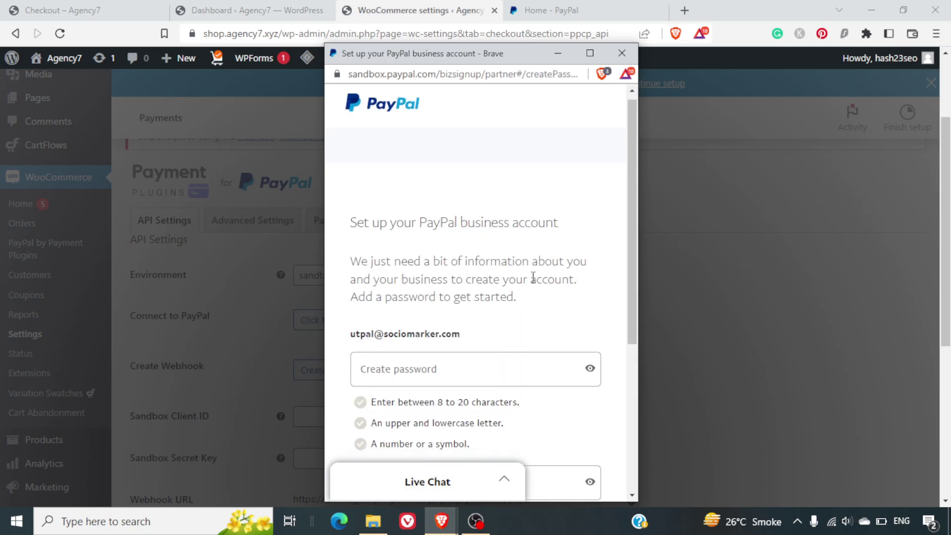
- Enter and confirm a new account password, then continue to Describe your business
scroll(533, 278, "down", 5)
scroll(533, 278, "up", 3)
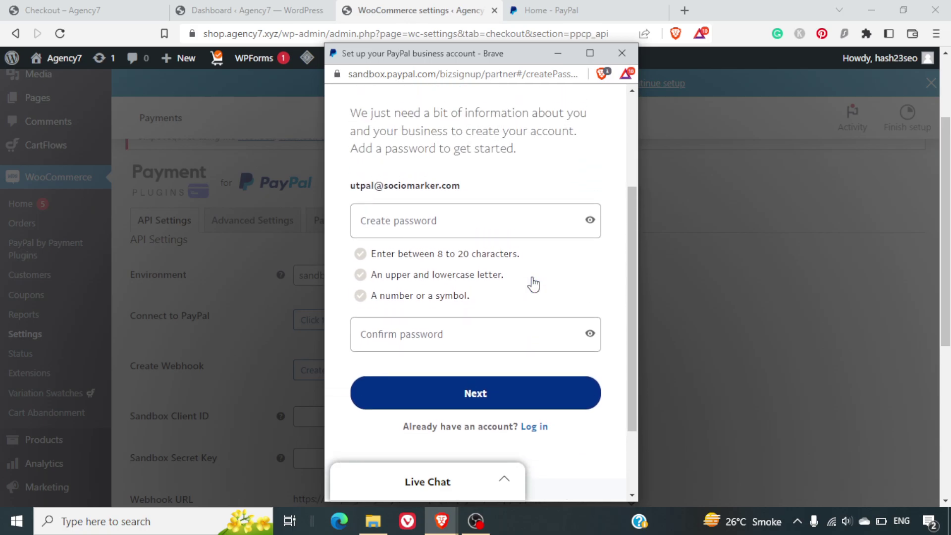
scroll(534, 282, "up", 2)
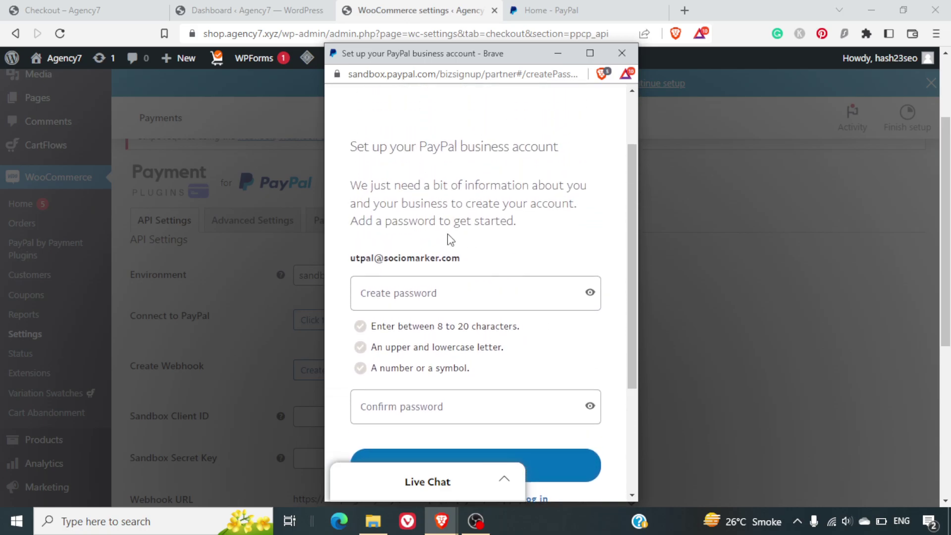
scroll(482, 246, "down", 1)
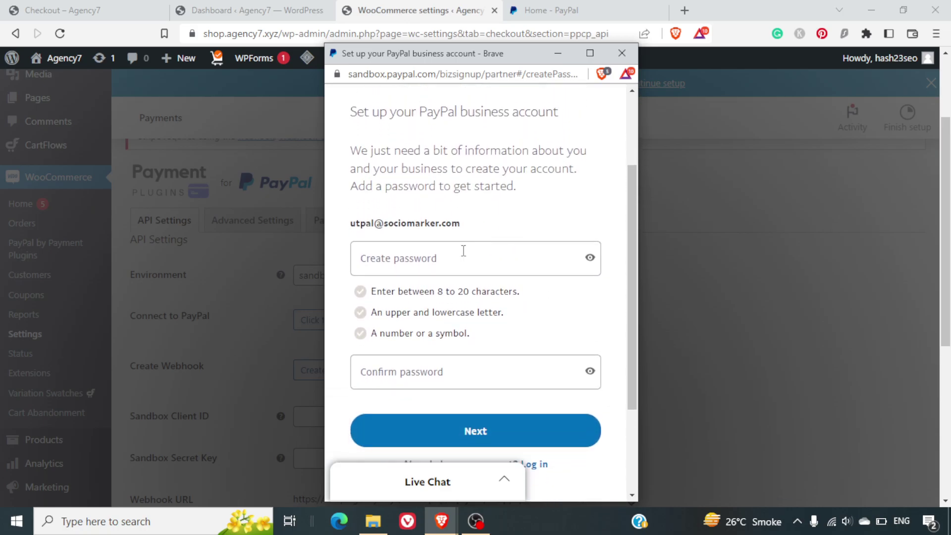
left_click(449, 257)
type("•••••••")
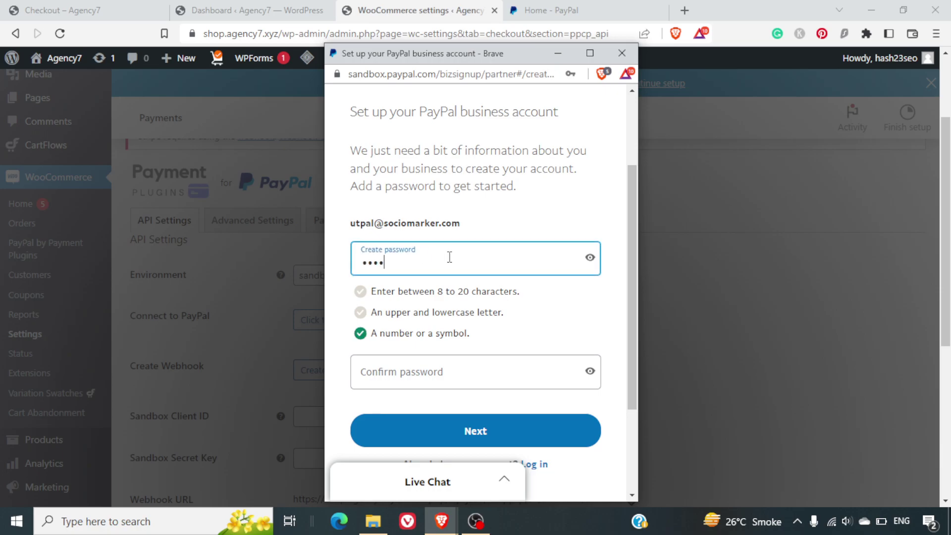
type("••")
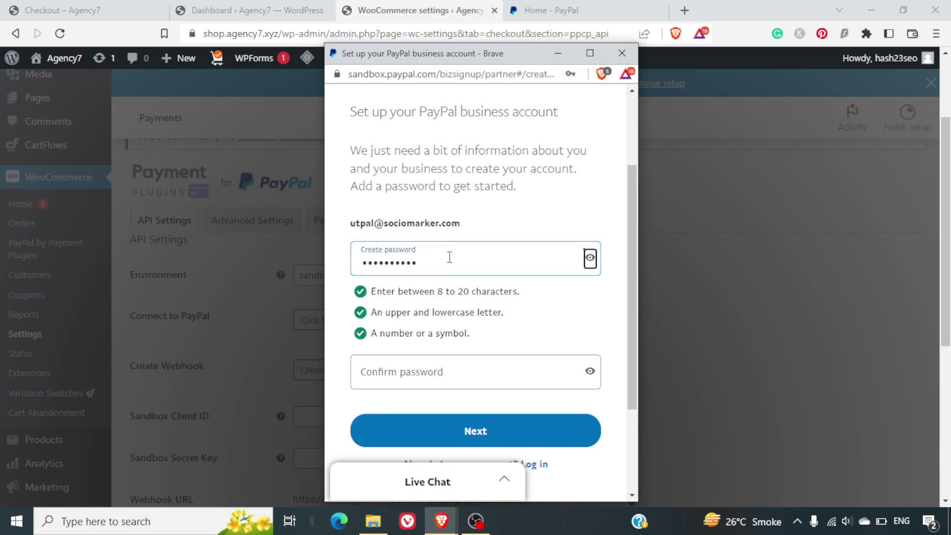
left_click(430, 368)
type("••••••••••")
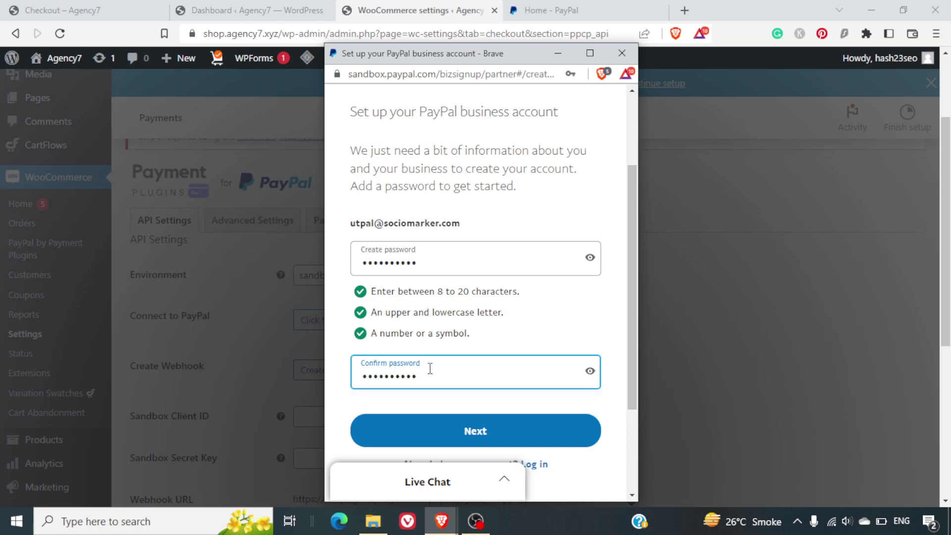
left_click(478, 440)
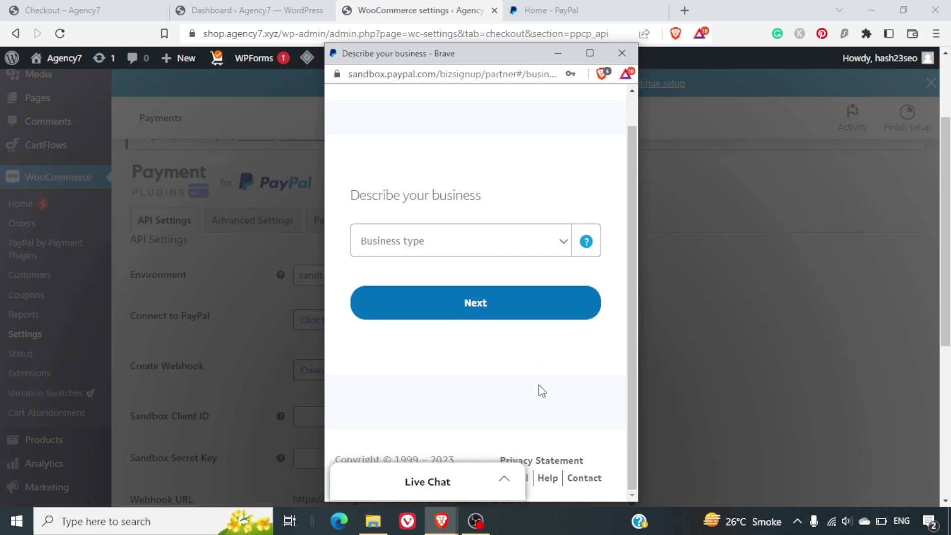
- Select Individual as the business type, then close the PayPal sandbox sign-up window
scroll(541, 390, "up", 1)
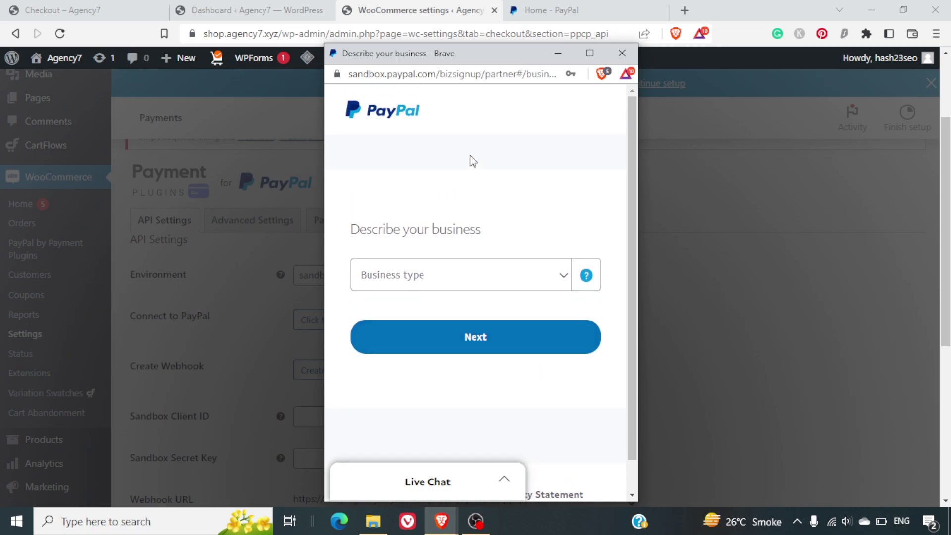
left_click(528, 280)
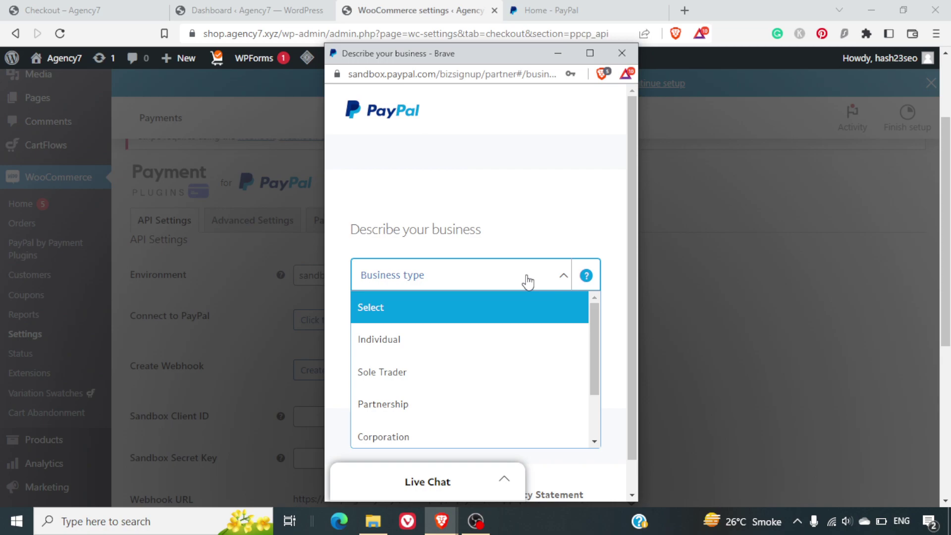
left_click(475, 336)
scroll(530, 357, "down", 5)
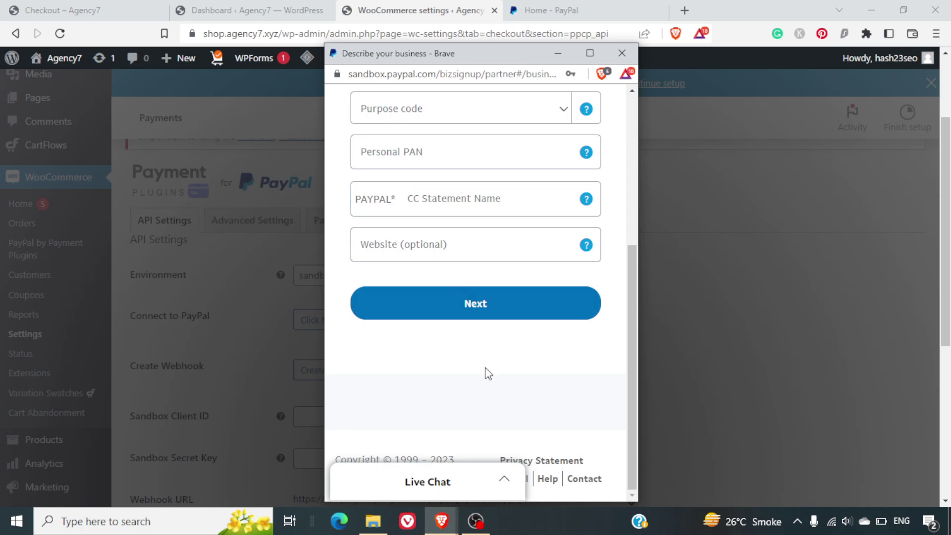
left_click(622, 54)
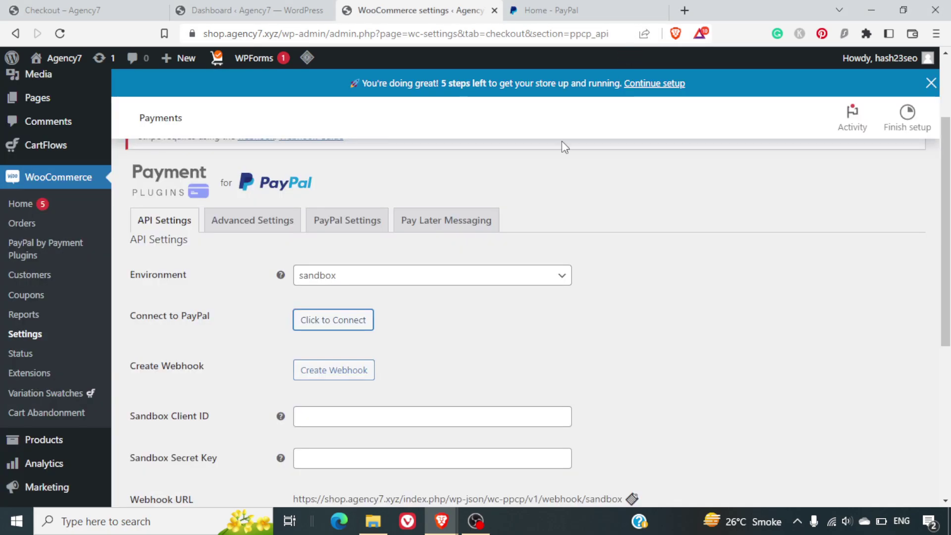
- Switch the Environment back to production and start connecting a live PayPal account
left_click(419, 284)
left_click(391, 325)
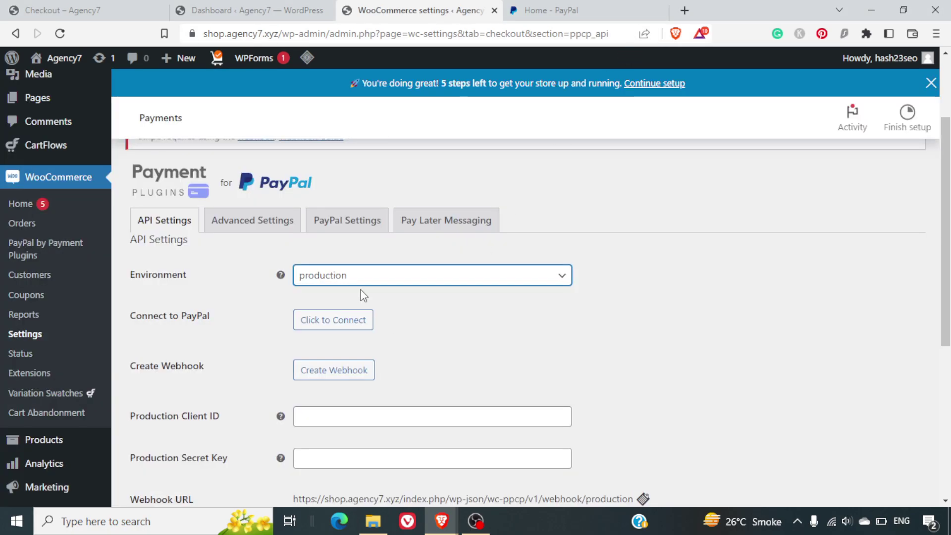
left_click(348, 327)
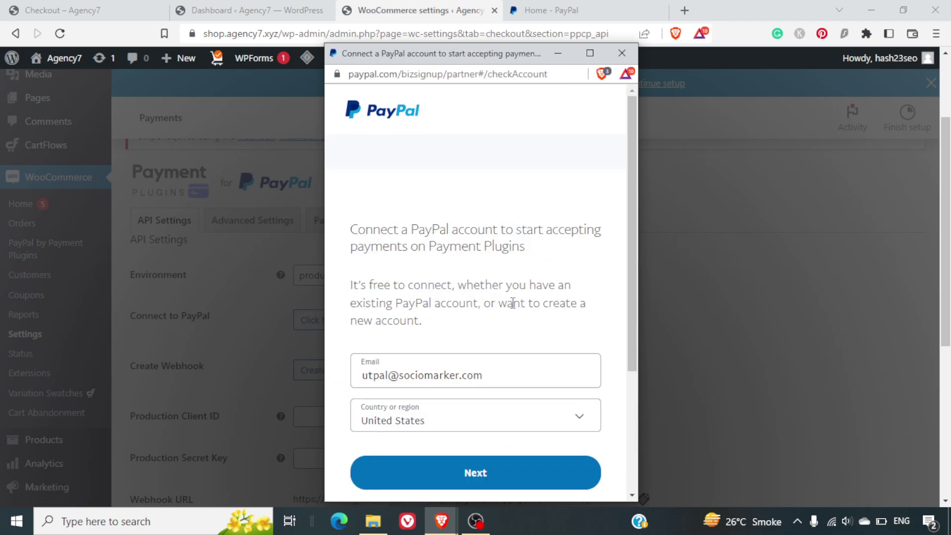
- Choose India under Country or region and submit the email
scroll(512, 303, "down", 4)
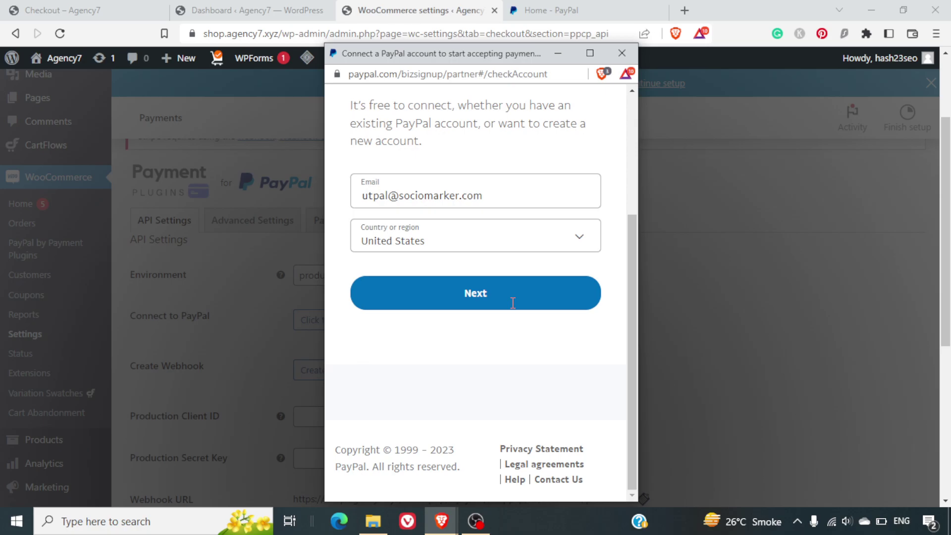
left_click(459, 245)
type("india")
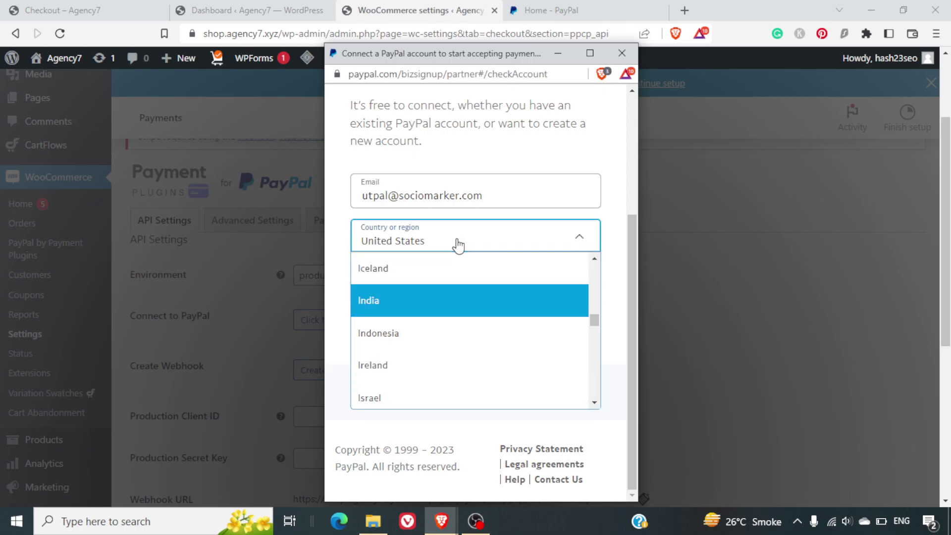
left_click(445, 304)
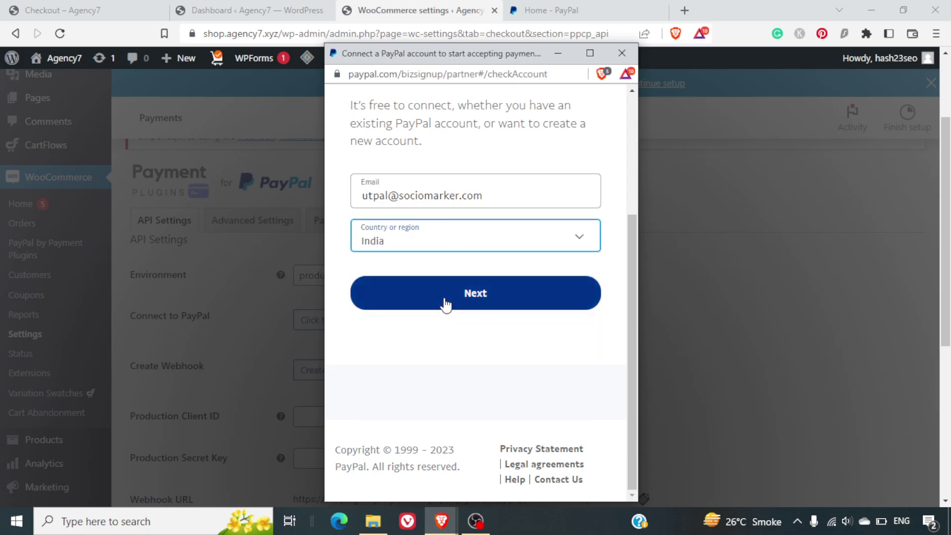
left_click(471, 296)
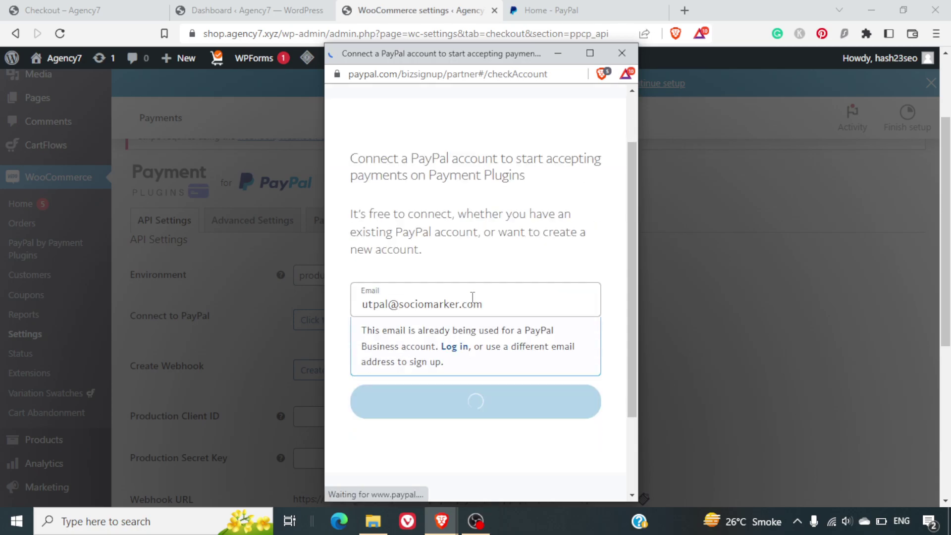
- Log in to the existing PayPal business account with its password
left_click(453, 238)
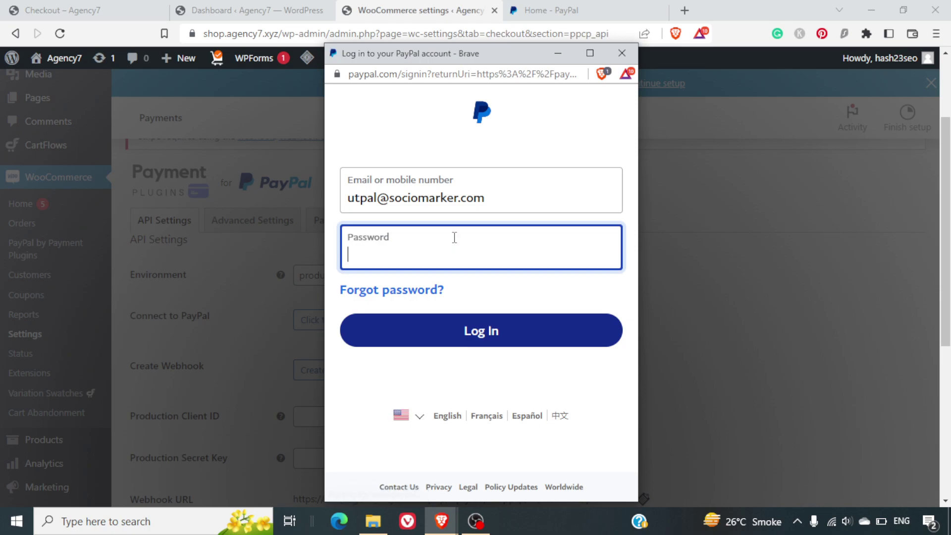
type("•••")
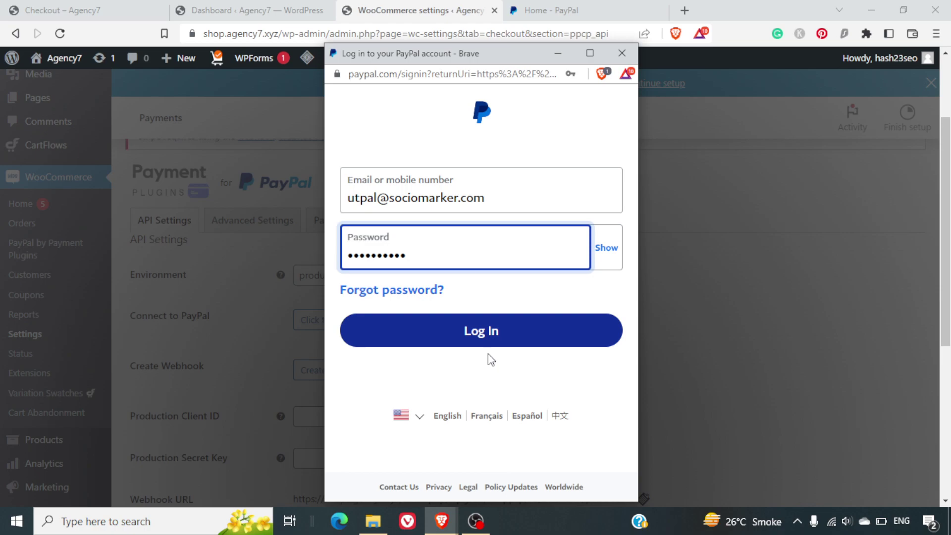
left_click(506, 327)
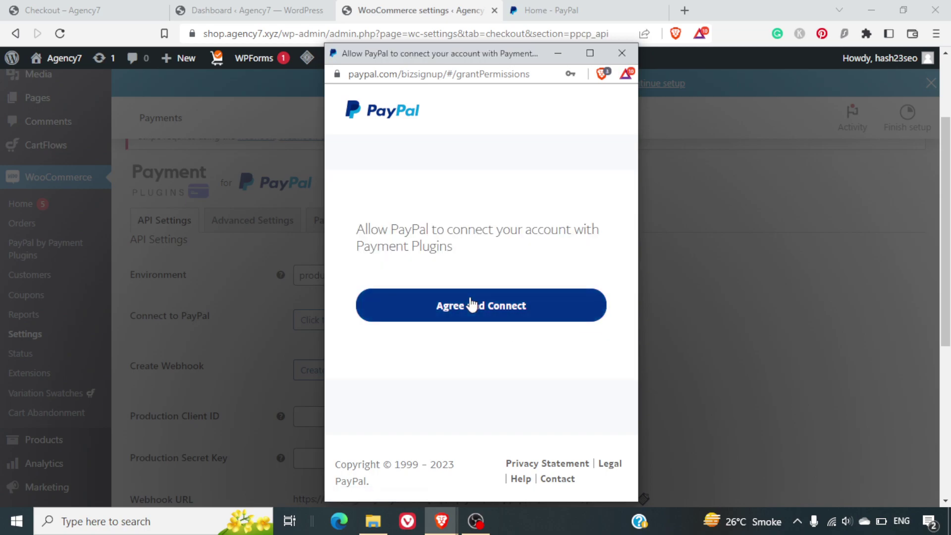
- Agree to connect PayPal, then check that Status: Connected, Client ID, Secret Key and Webhook ID appear
left_click(471, 303)
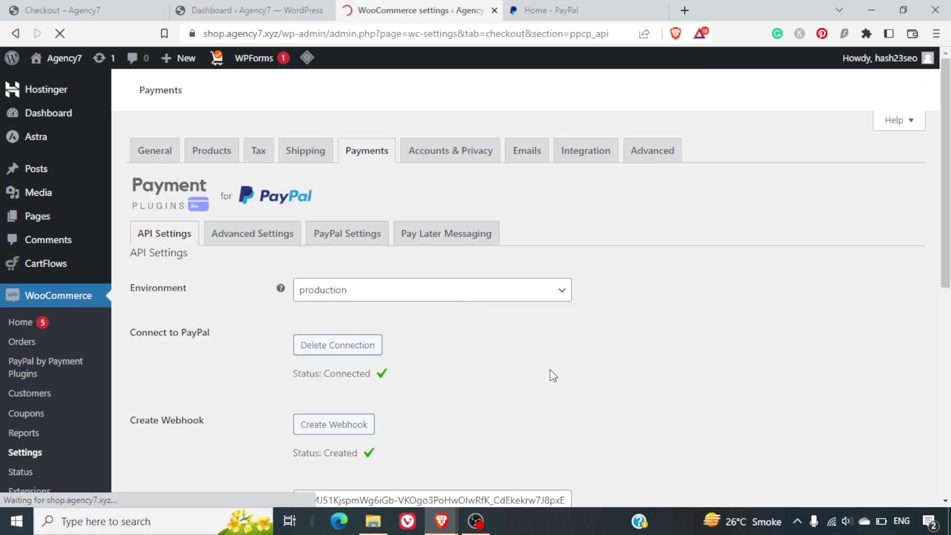
scroll(550, 370, "down", 5)
scroll(549, 369, "down", 1)
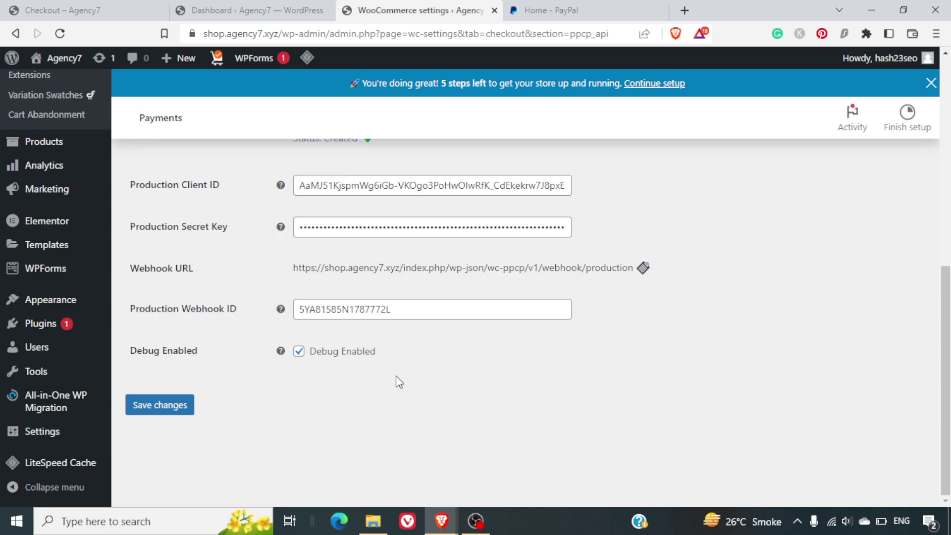
scroll(397, 376, "up", 8)
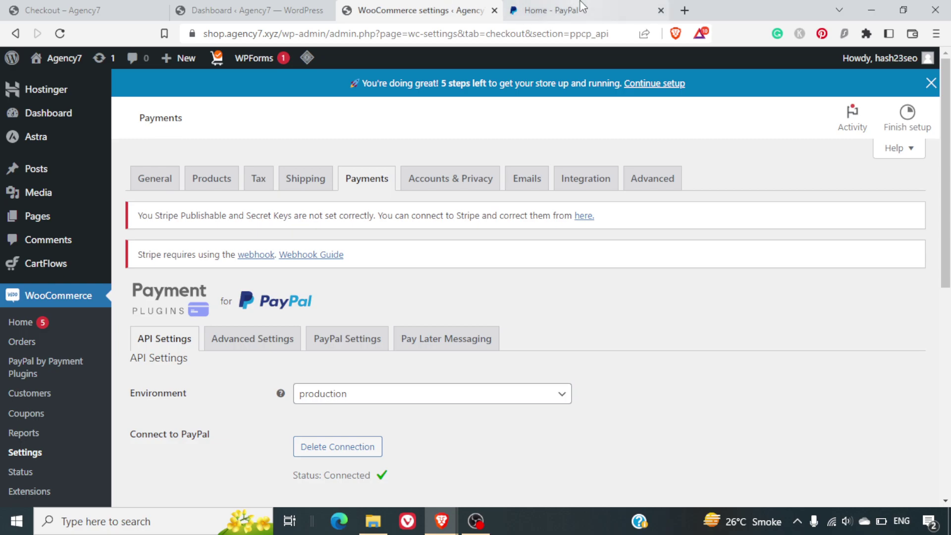
- Add the Black Hoodie to the cart beside Basic Gray Jeans and check out at $300.00
left_click(49, 6)
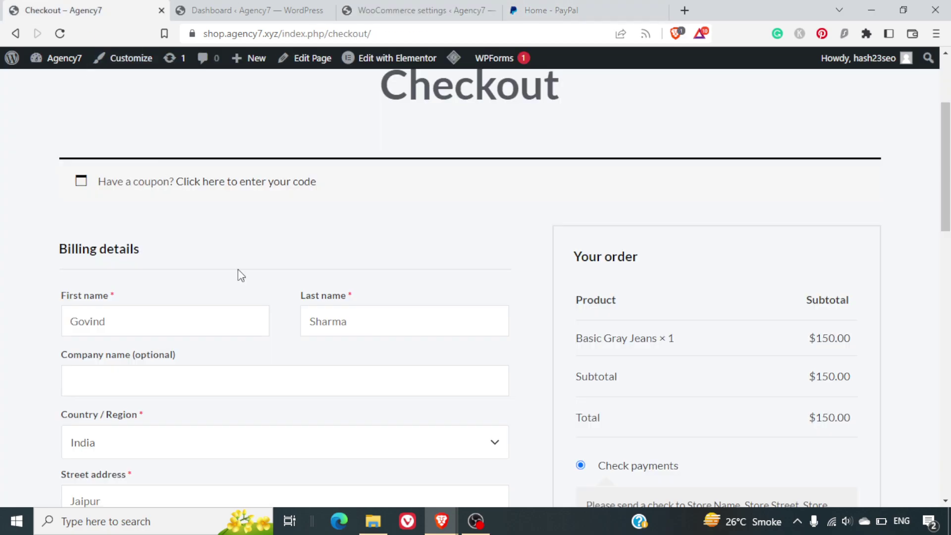
scroll(247, 281, "up", 3)
left_click(156, 123)
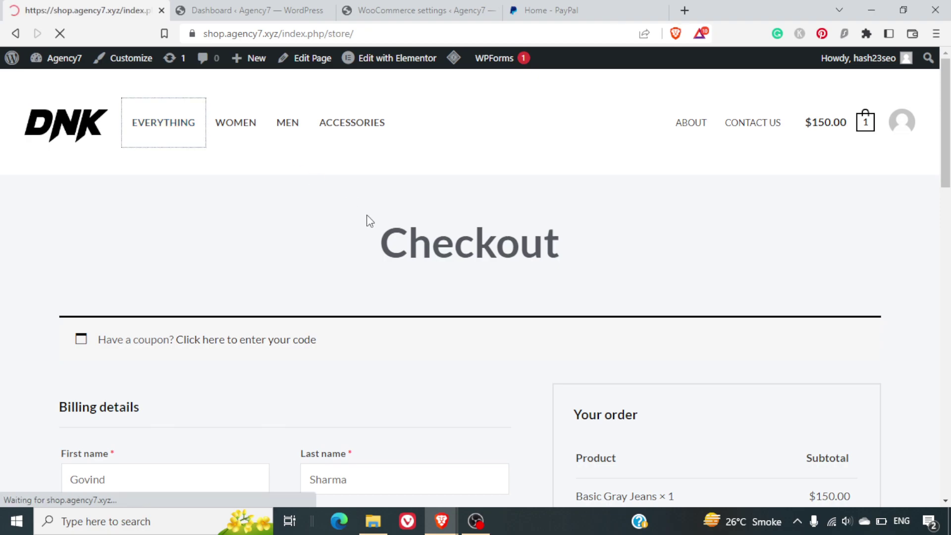
scroll(619, 323, "down", 5)
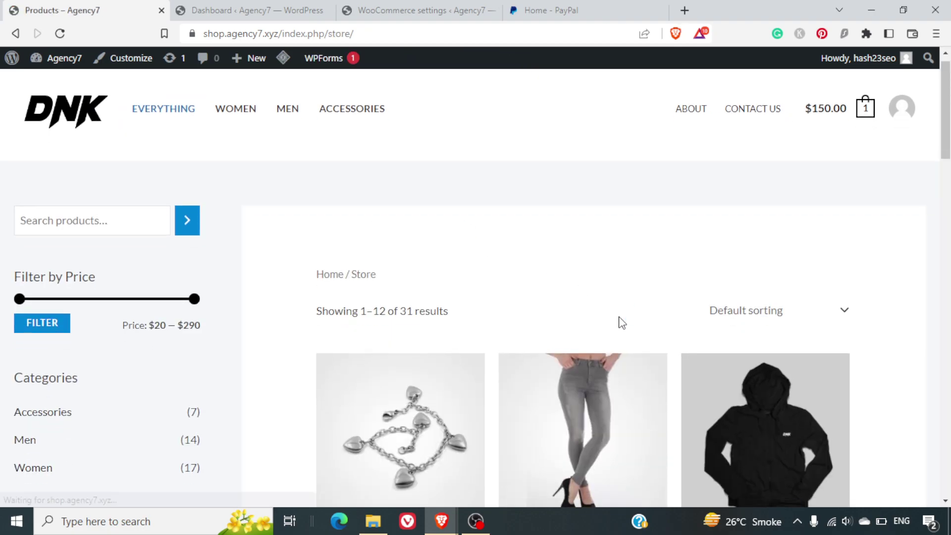
left_click(738, 220)
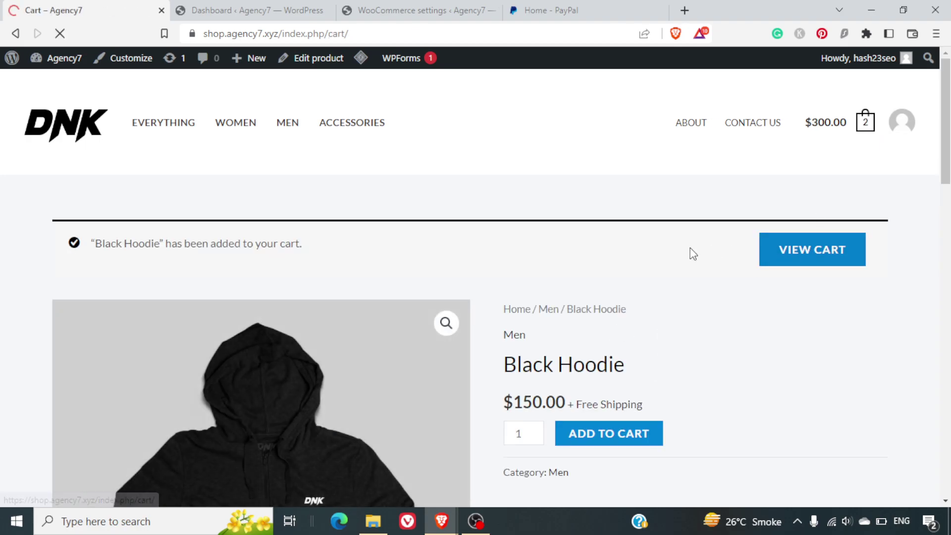
scroll(692, 254, "down", 2)
scroll(692, 254, "down", 7)
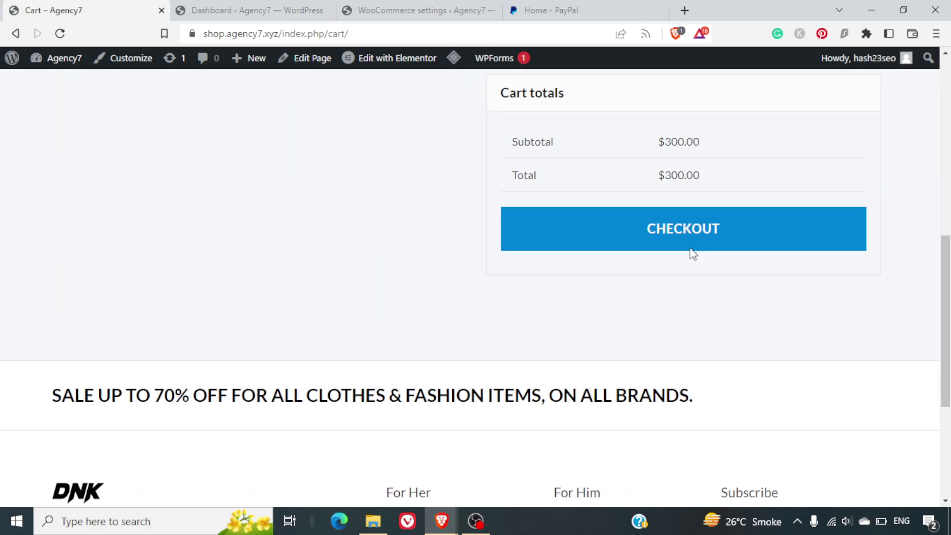
scroll(692, 254, "up", 4)
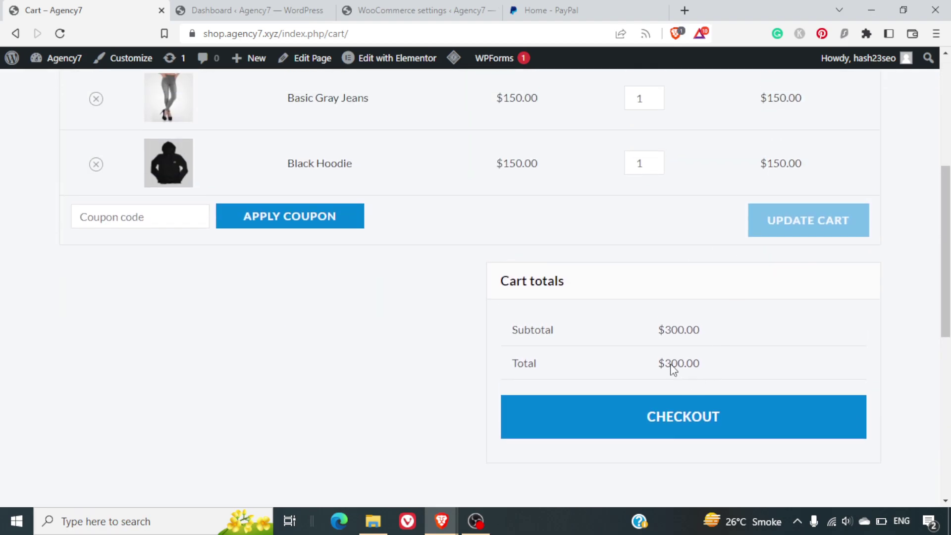
left_click(677, 418)
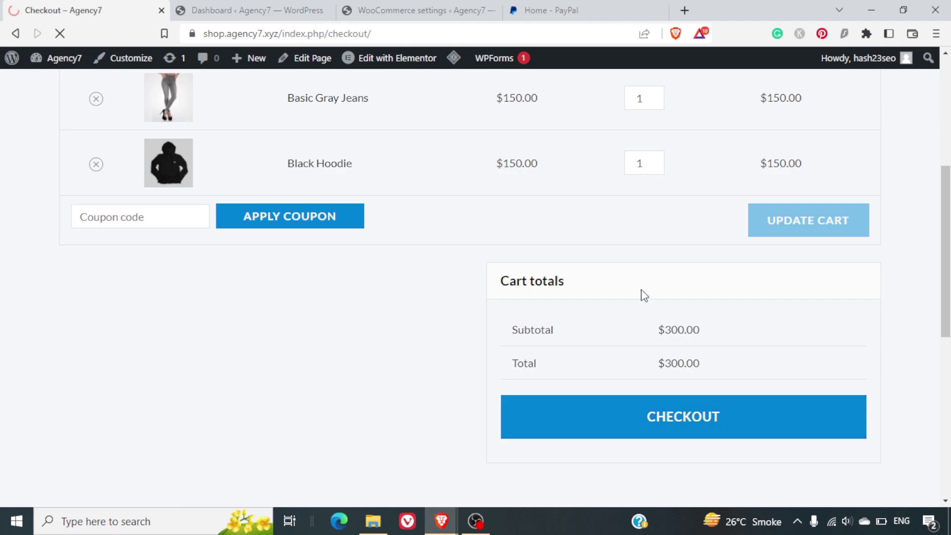
- Review the checkout billing fields, starting to edit the optional company name field
scroll(641, 292, "down", 5)
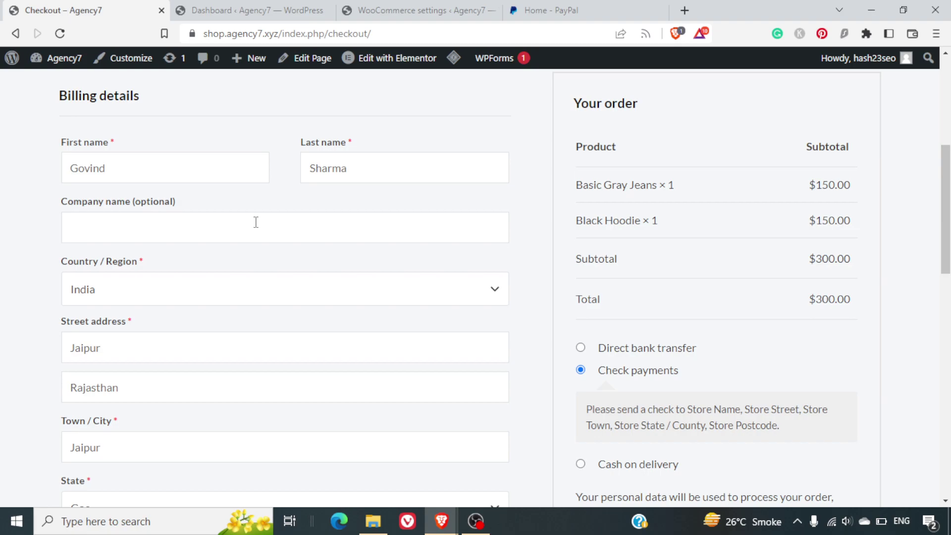
scroll(256, 222, "down", 5)
scroll(256, 222, "up", 5)
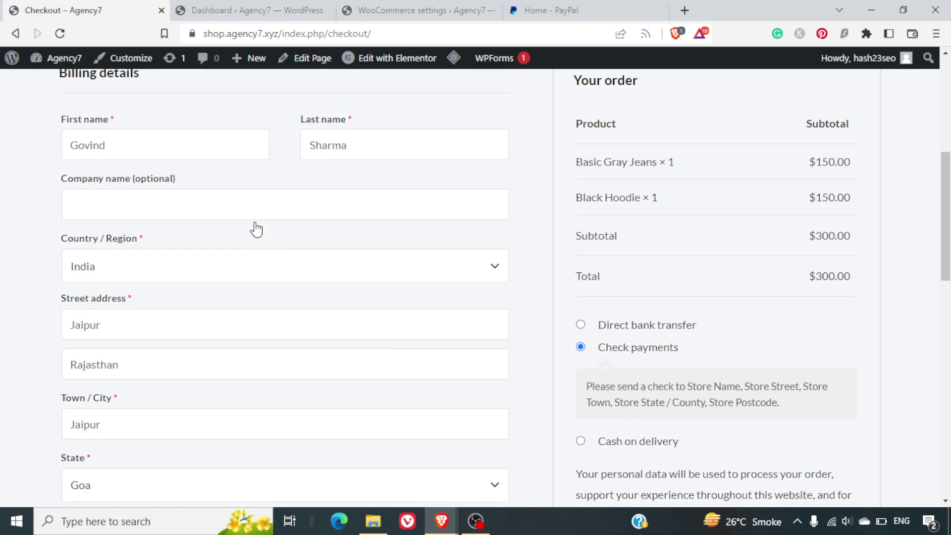
left_click(255, 221)
scroll(255, 223, "down", 2)
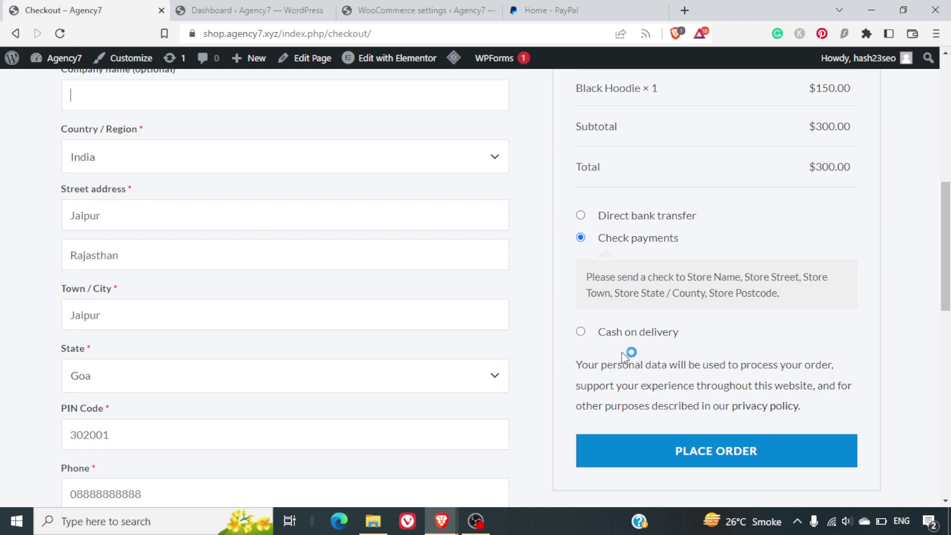
scroll(622, 352, "up", 1)
scroll(622, 352, "up", 1)
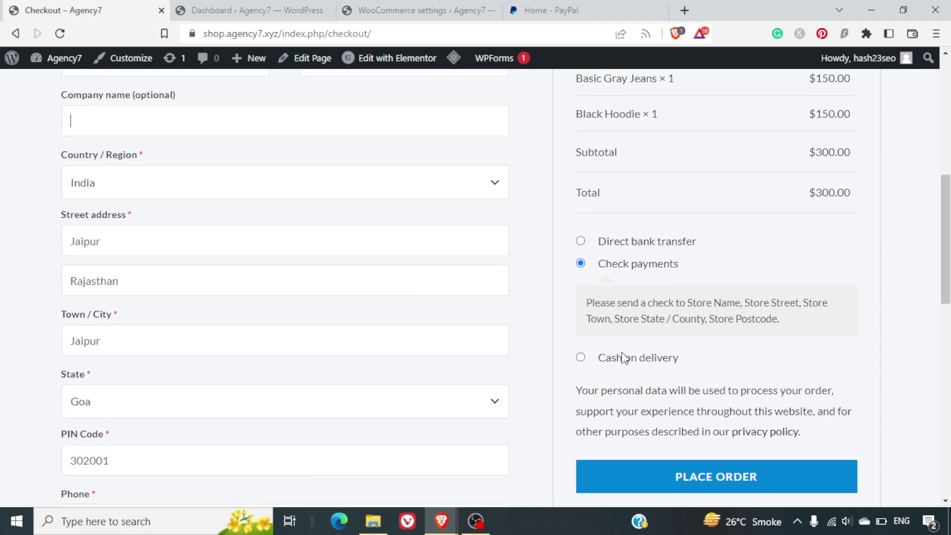
- Try Direct bank transfer and Check payments, then settle on Cash on delivery as payment method
left_click(581, 242)
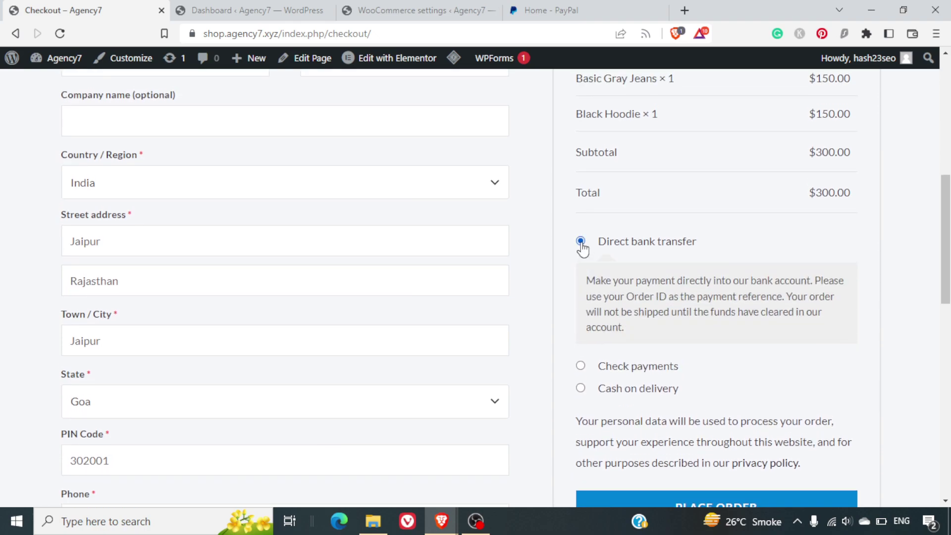
triple_click(623, 294)
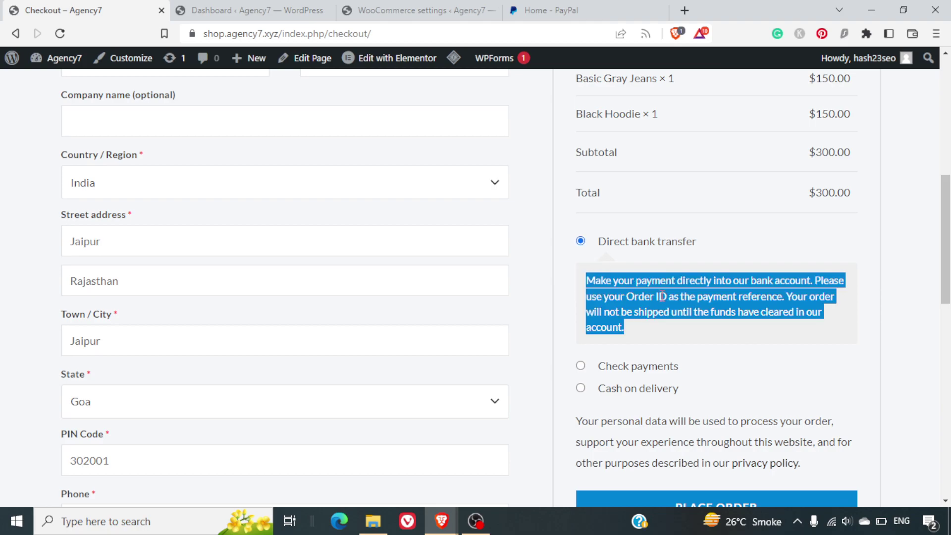
scroll(662, 296, "down", 3)
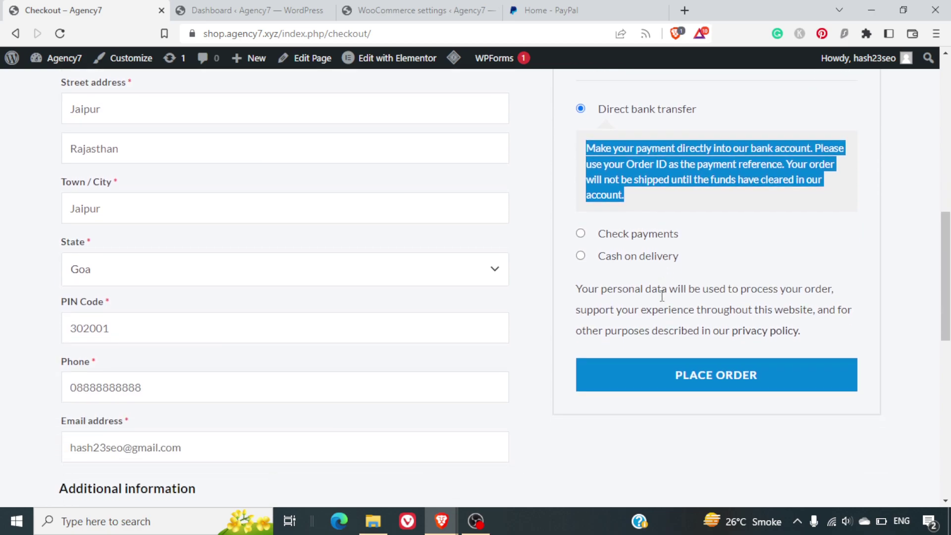
left_click(580, 234)
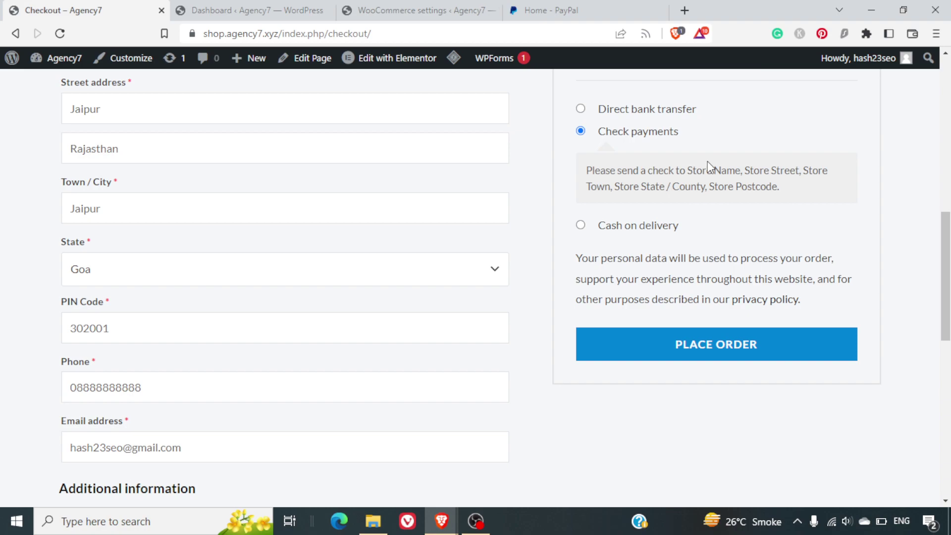
left_click(582, 226)
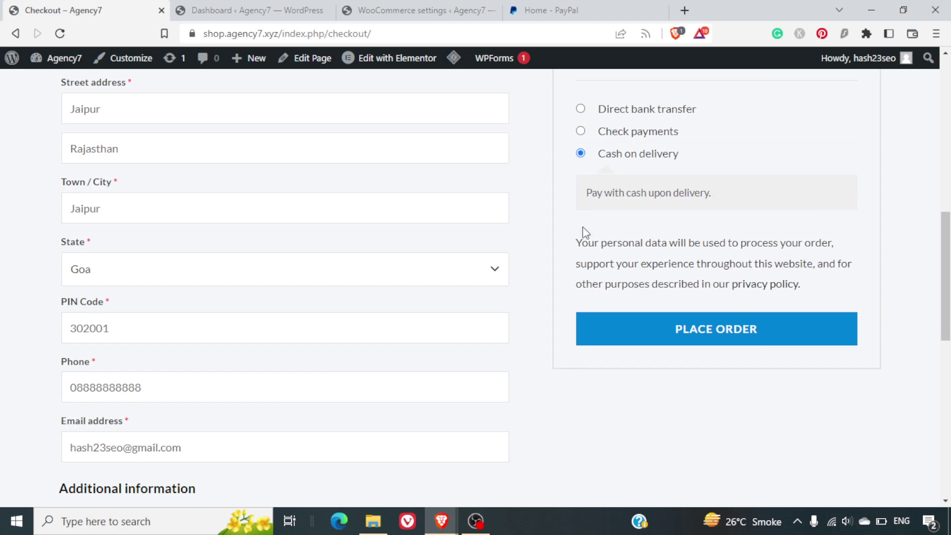
- Place the $300.00 test order and review the order-received confirmation page
scroll(726, 259, "up", 5)
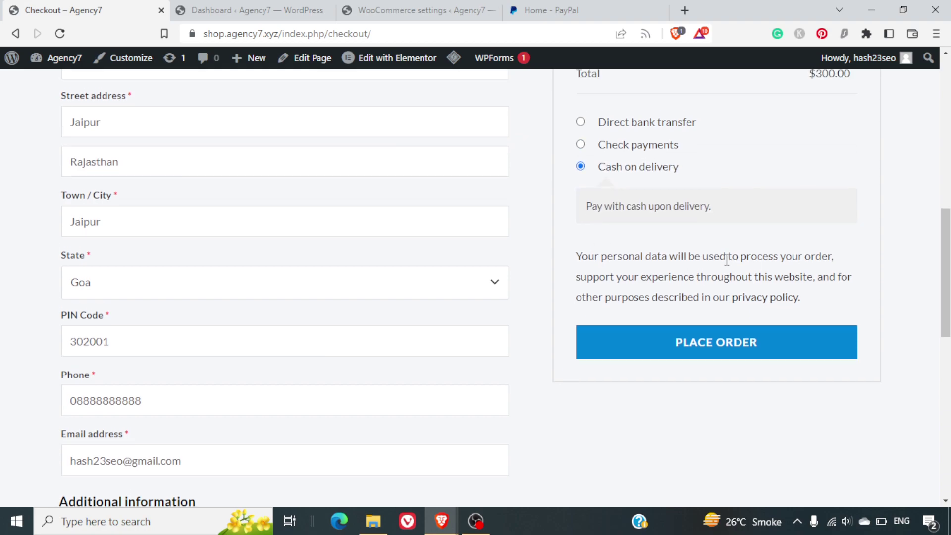
scroll(726, 259, "up", 5)
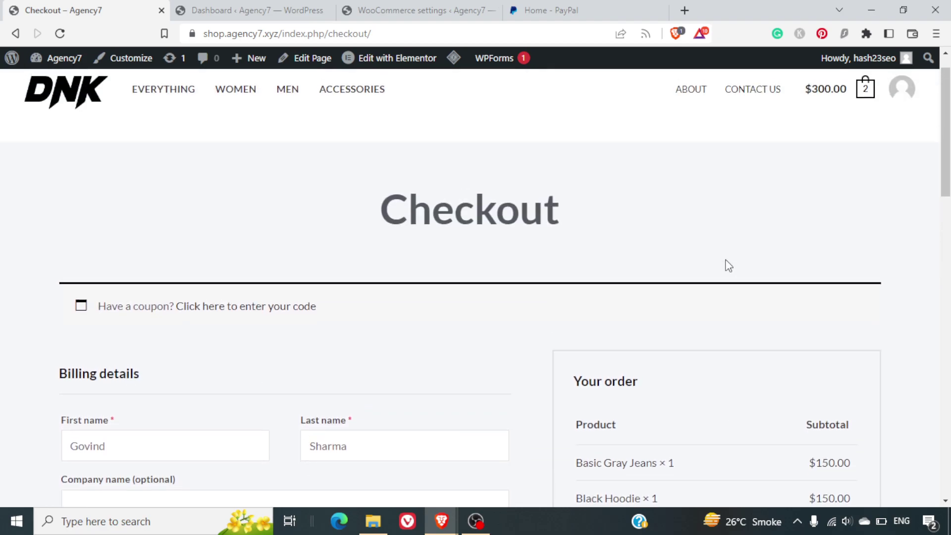
scroll(727, 263, "down", 8)
scroll(728, 266, "down", 2)
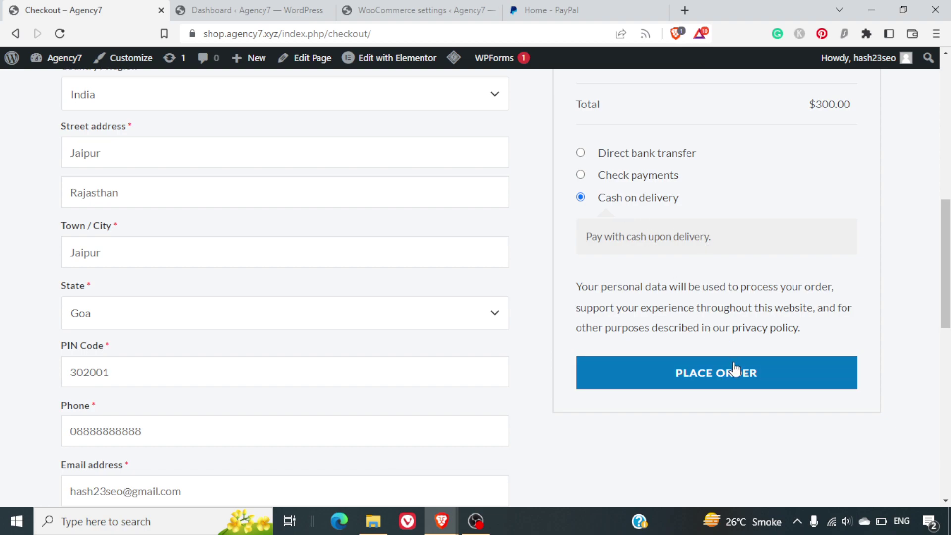
left_click(731, 364)
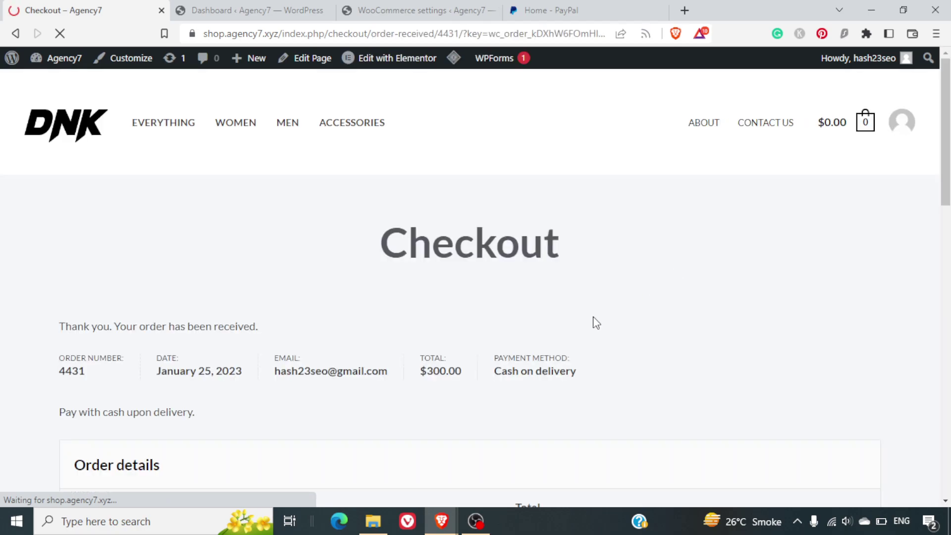
scroll(593, 322, "down", 15)
scroll(596, 323, "up", 14)
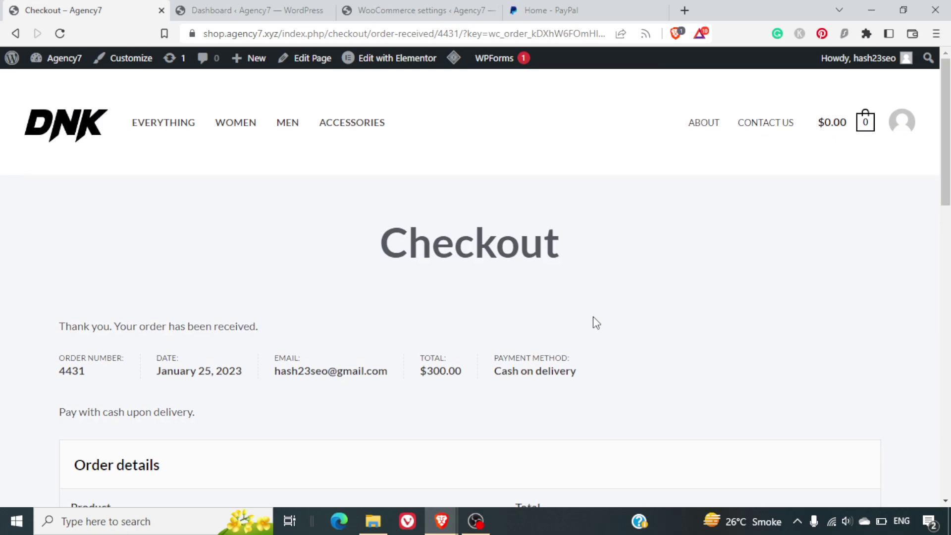
- Bring up the Payments section of the WooCommerce settings listing the store's payment methods
left_click(398, 6)
scroll(623, 350, "down", 8)
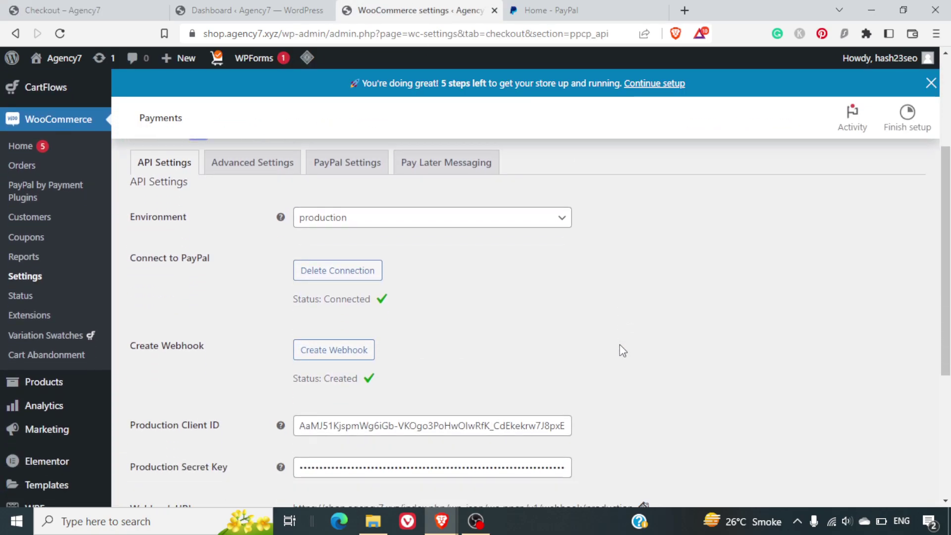
scroll(622, 350, "up", 6)
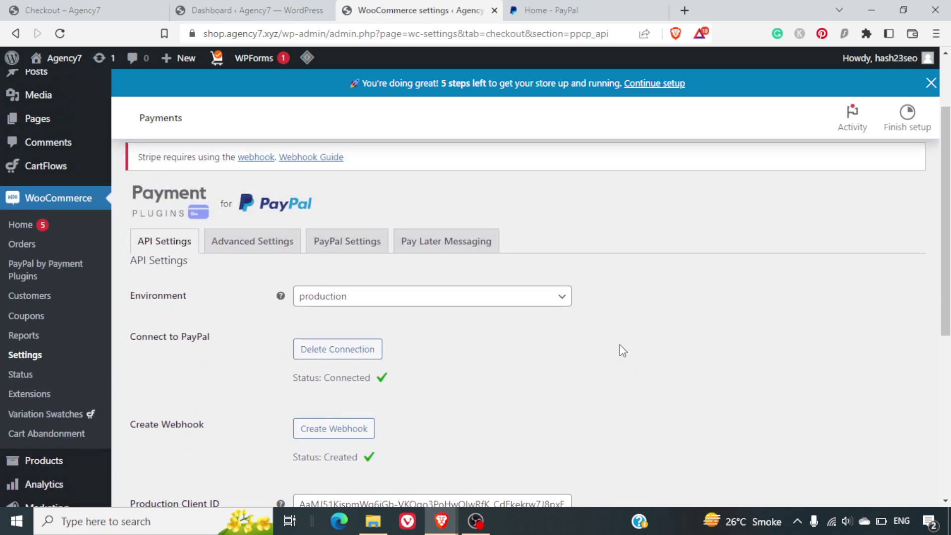
scroll(623, 350, "down", 5)
scroll(622, 350, "up", 4)
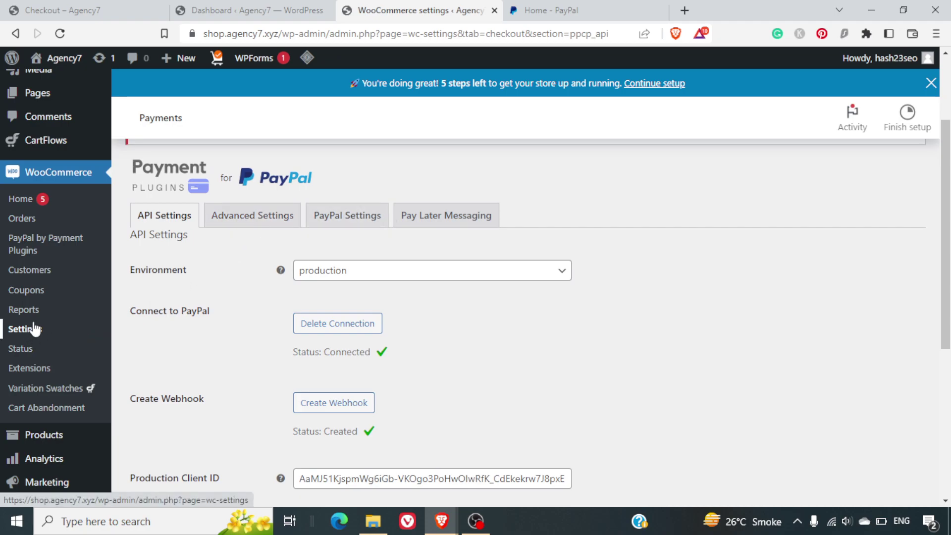
scroll(209, 323, "up", 3)
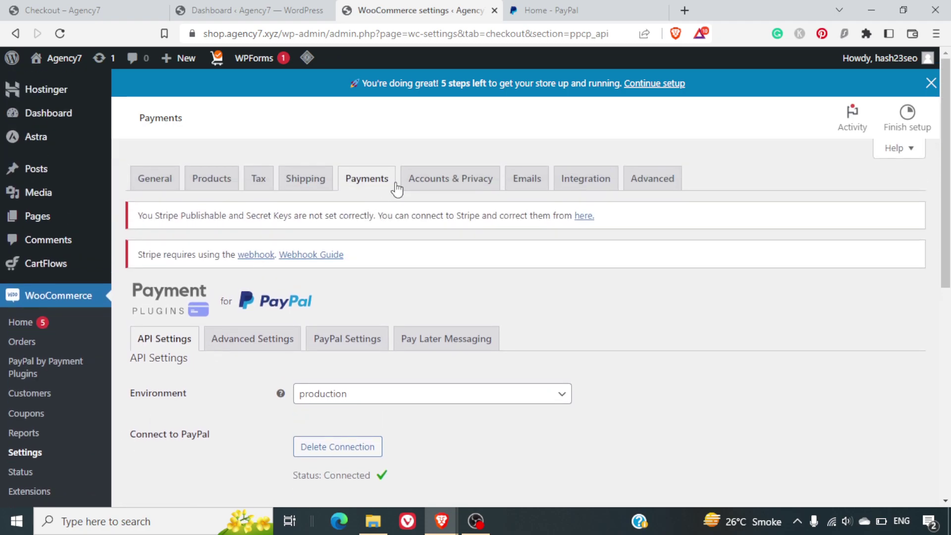
left_click(376, 182)
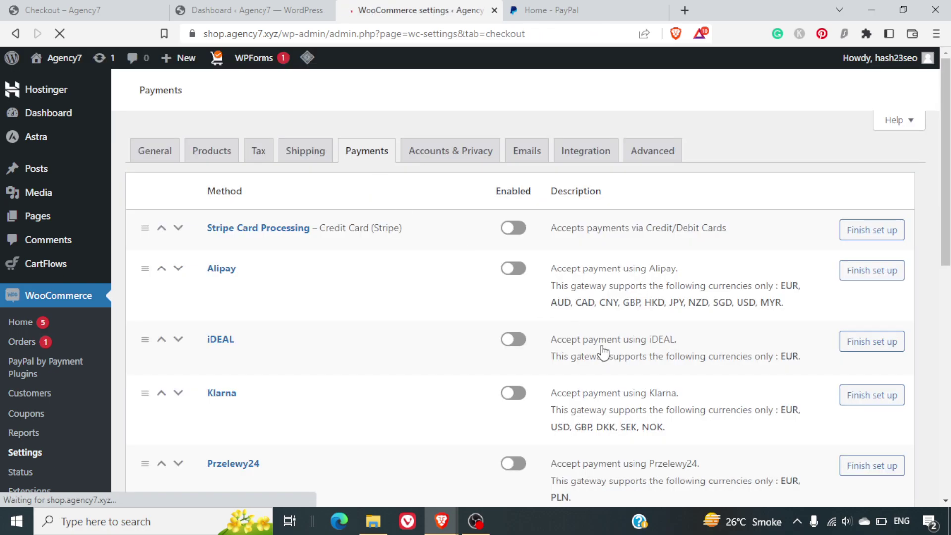
- Turn on PayPal Gateway and save the payment method changes
scroll(602, 346, "down", 7)
scroll(601, 345, "down", 2)
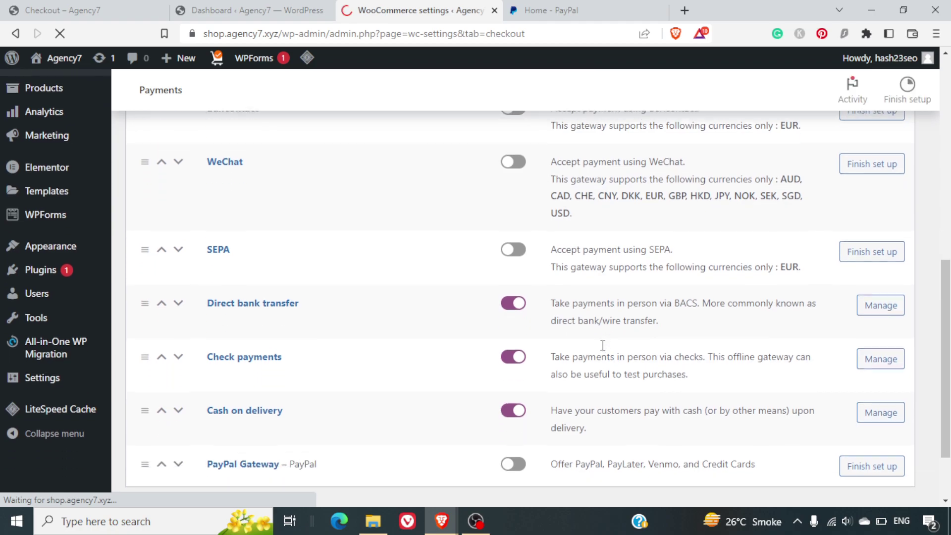
scroll(601, 344, "up", 1)
scroll(598, 452, "down", 5)
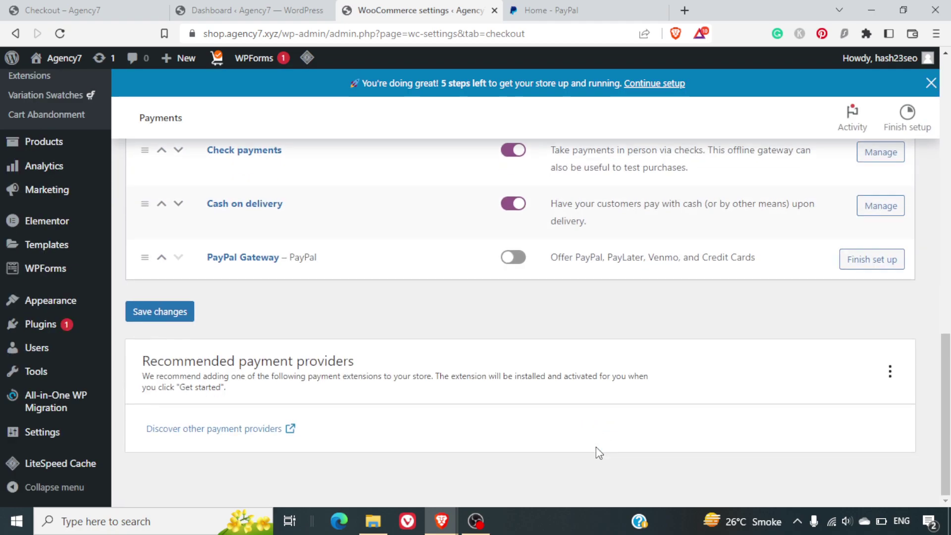
left_click(515, 257)
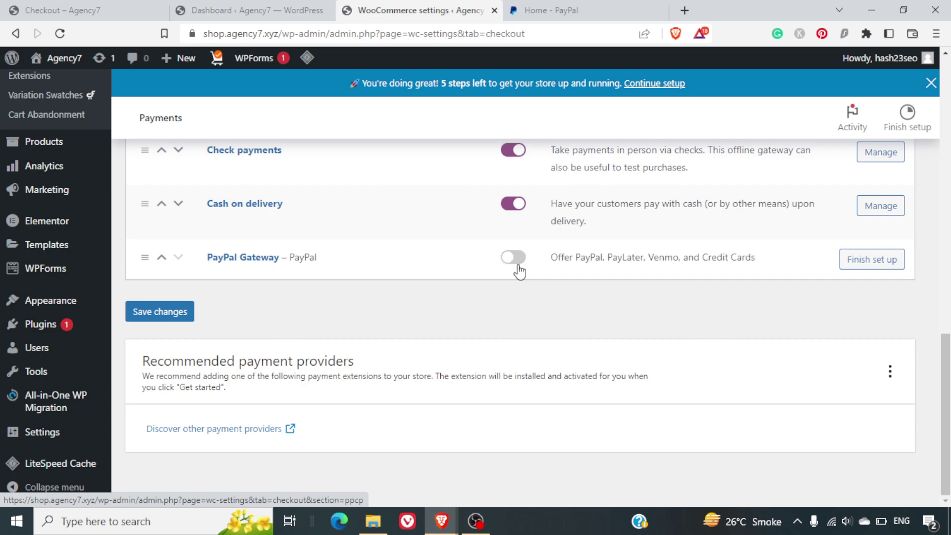
left_click(157, 322)
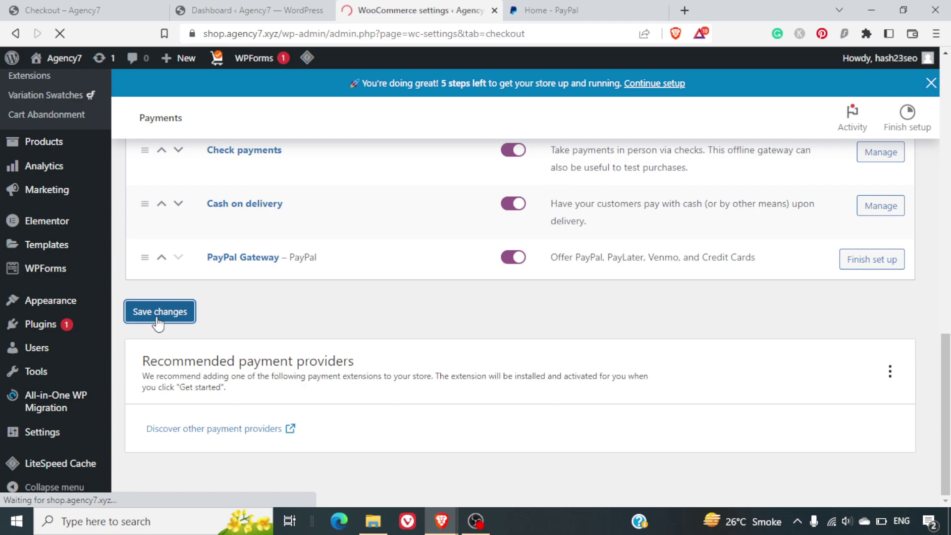
scroll(547, 311, "down", 10)
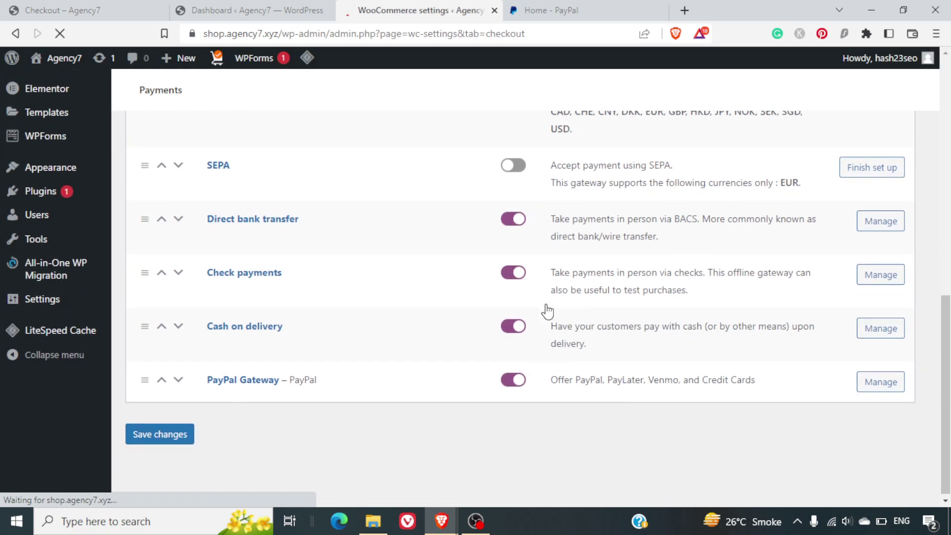
scroll(546, 311, "up", 3)
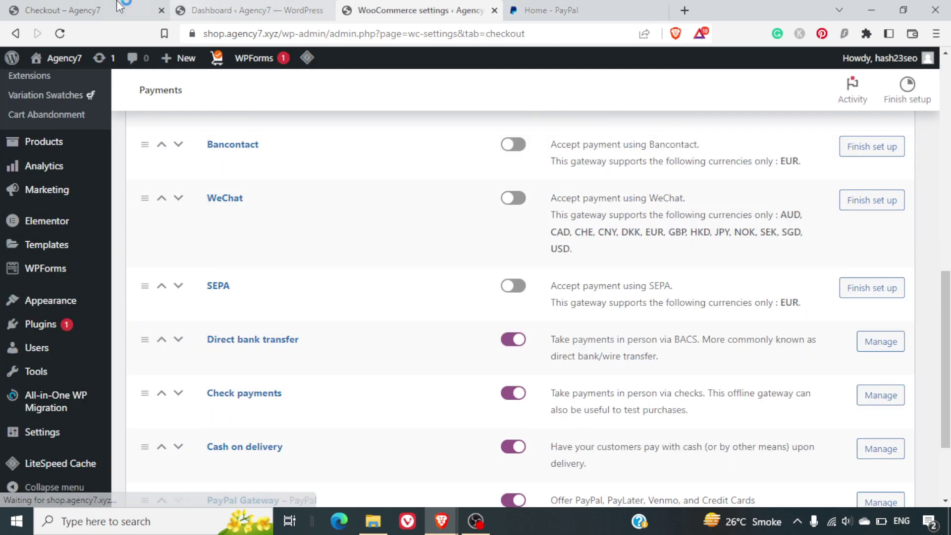
- From the shop's full product list, add Blue Denim Shorts to the cart for $130.00
left_click(118, 8)
scroll(381, 245, "down", 2)
scroll(381, 245, "up", 2)
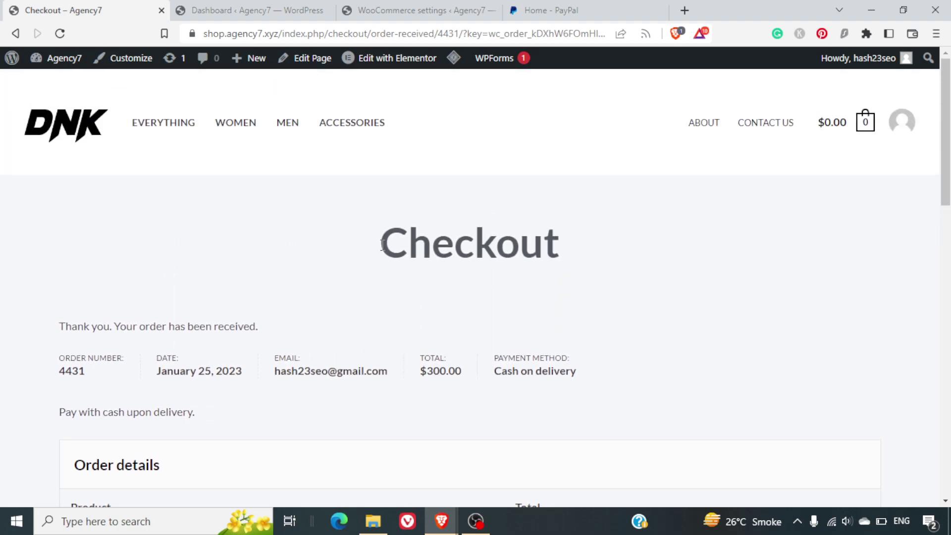
left_click(176, 125)
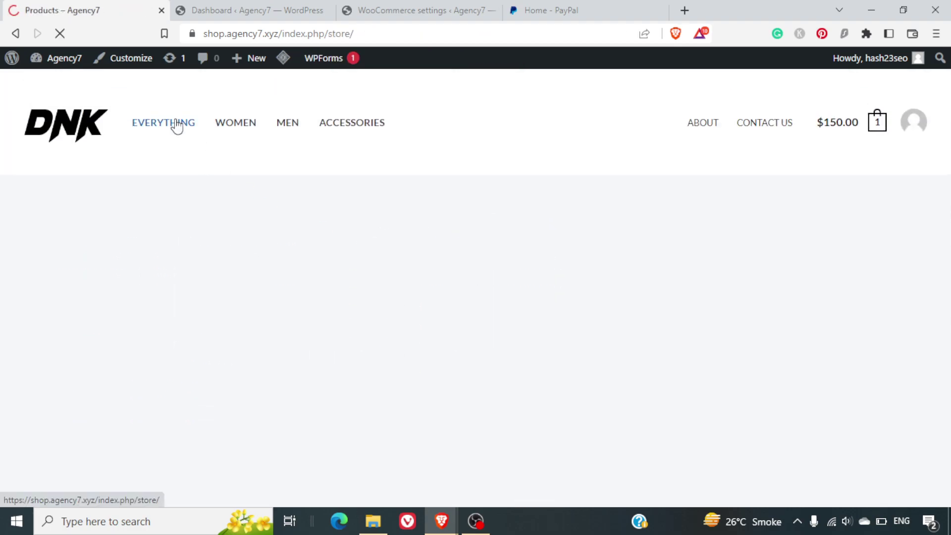
scroll(549, 363, "down", 5)
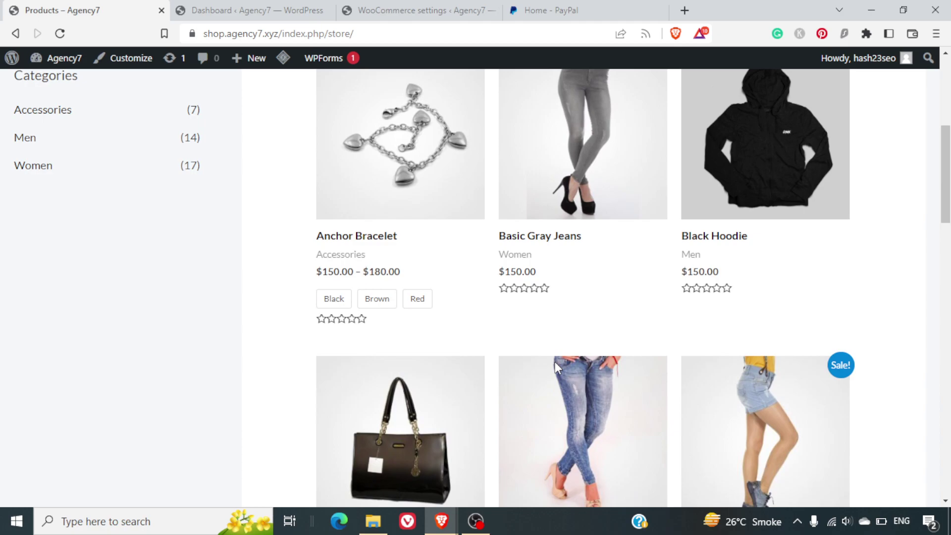
scroll(556, 364, "up", 2)
scroll(556, 367, "down", 4)
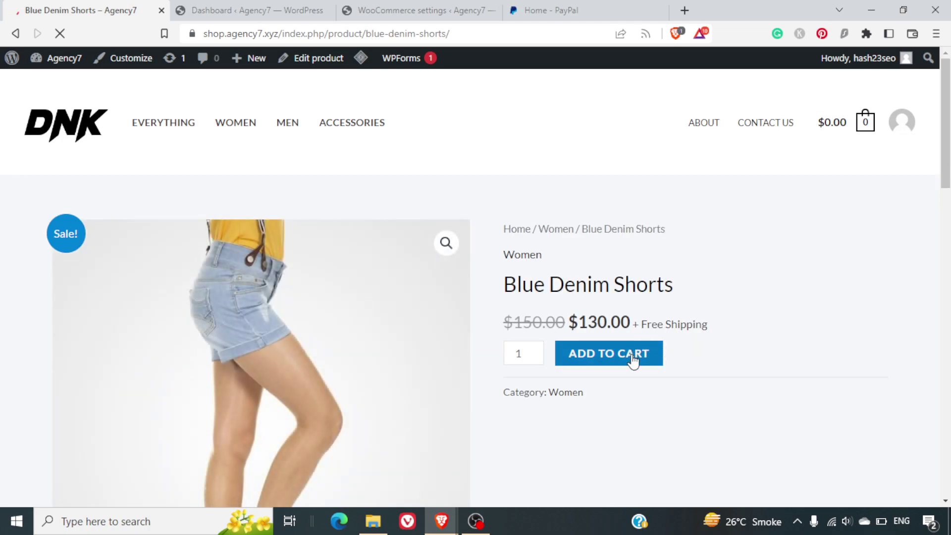
left_click(633, 354)
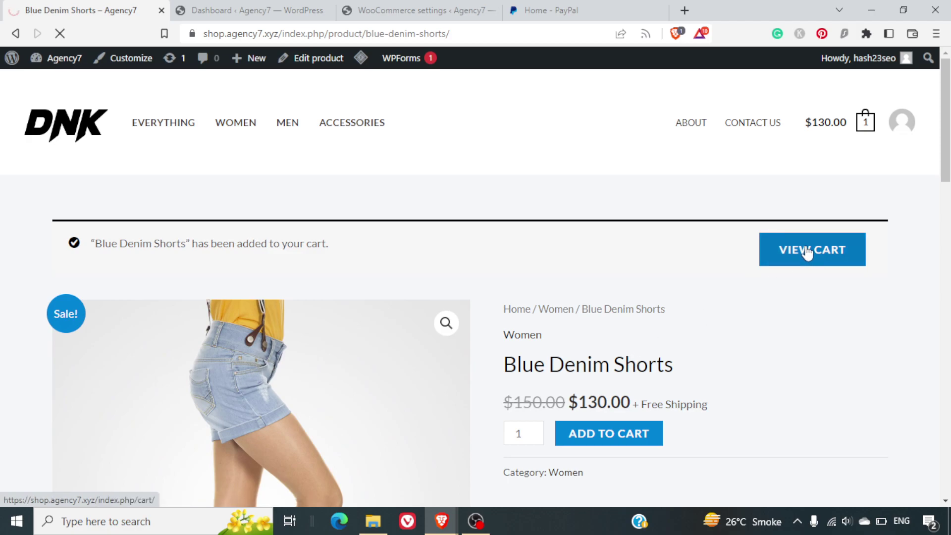
scroll(808, 253, "down", 3)
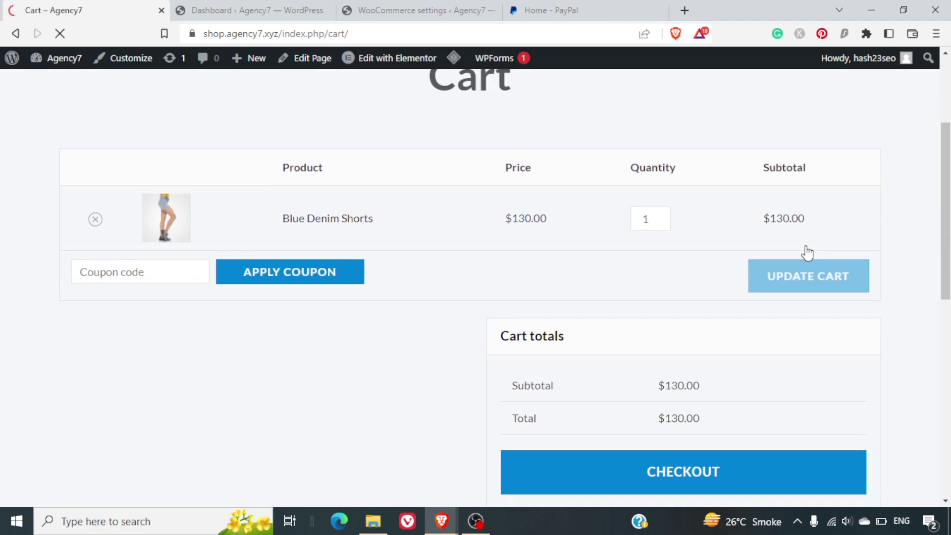
- Check out the $130.00 order with PayPal, try the PayPal window, then close its login popup
left_click(767, 469)
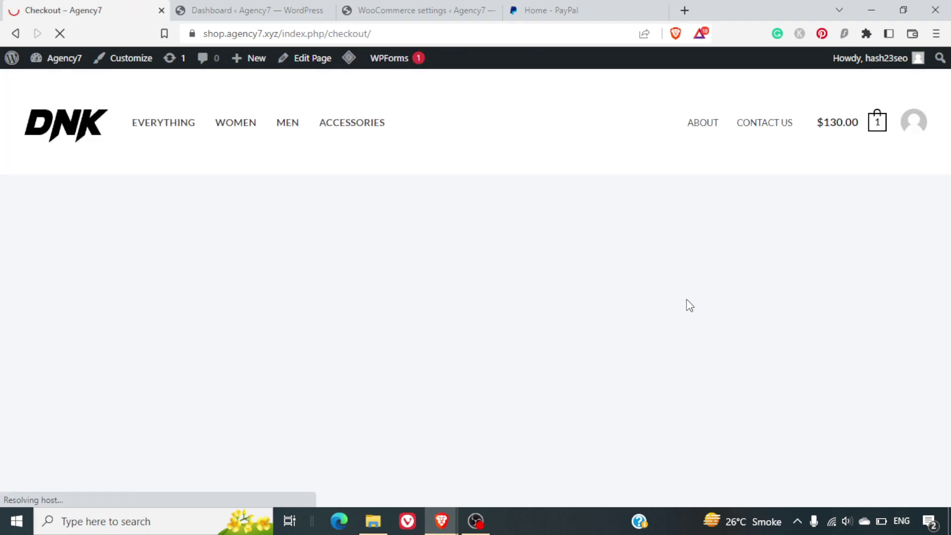
scroll(689, 305, "down", 10)
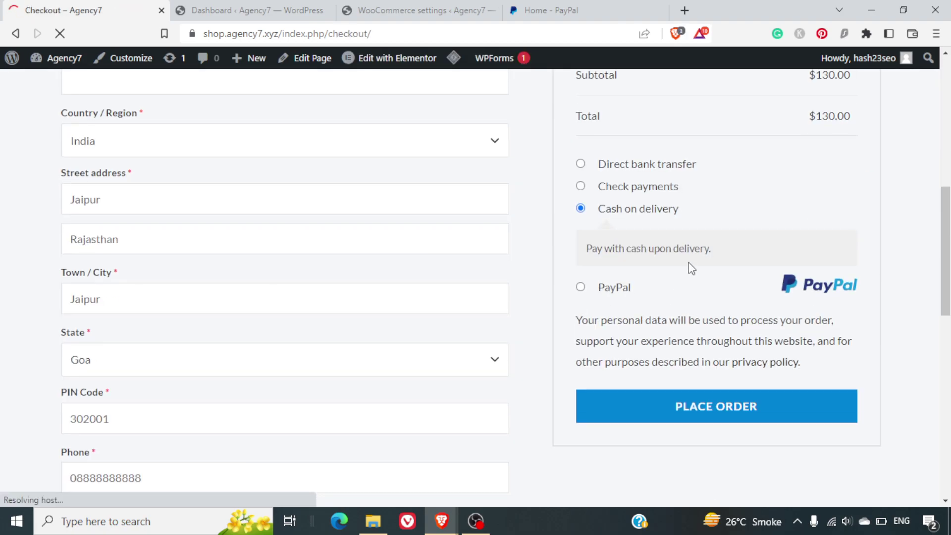
left_click(581, 288)
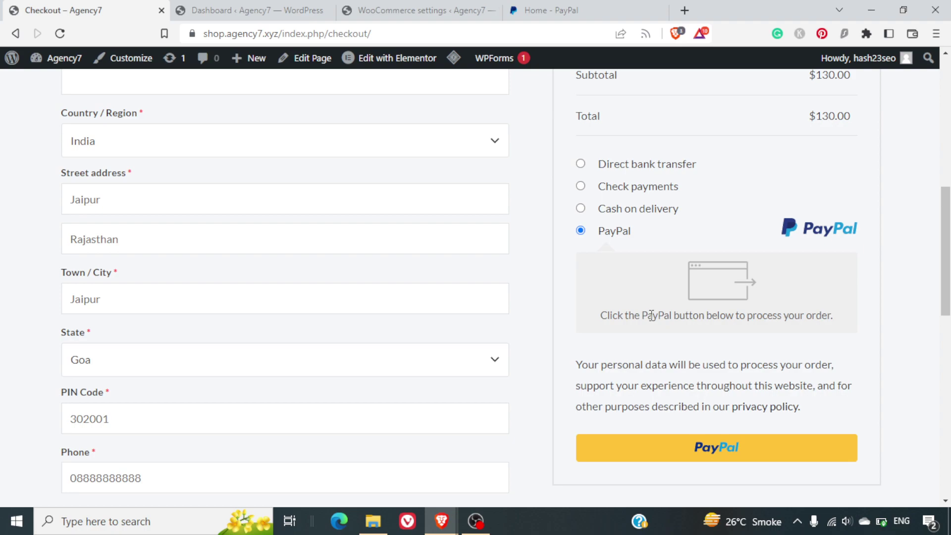
left_click(726, 458)
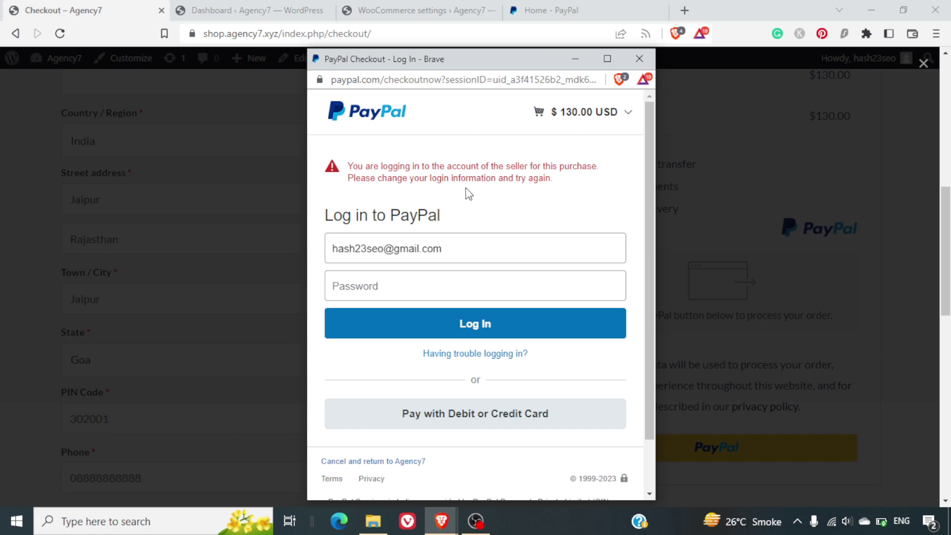
left_click(633, 64)
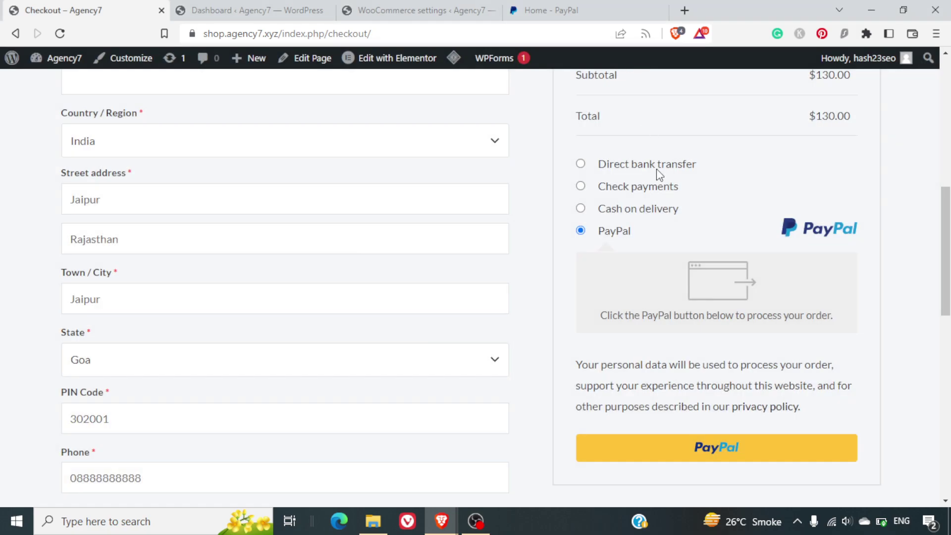
- Load the shop's home page, shop.agency7.xyz, in a new private browsing window
left_click(466, 35)
key("ctrl+c")
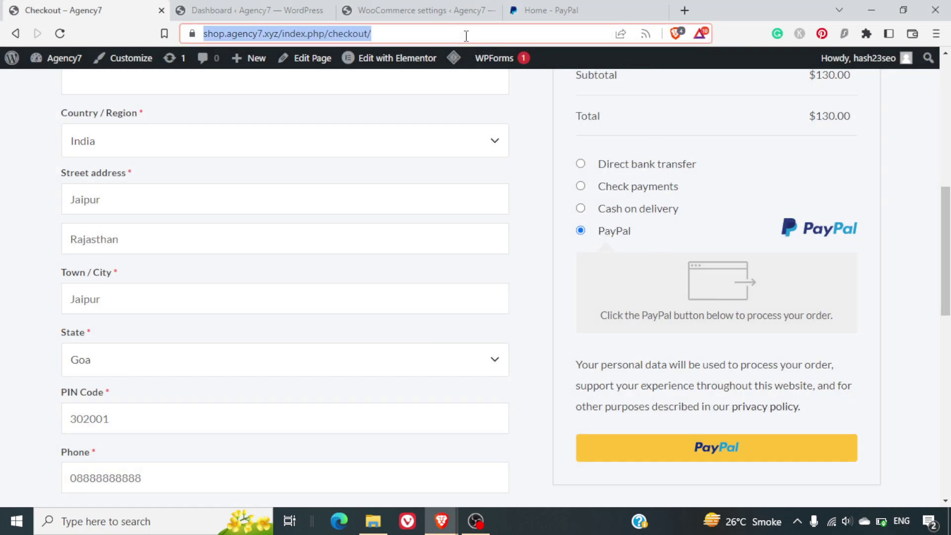
key("ctrl+shift+n")
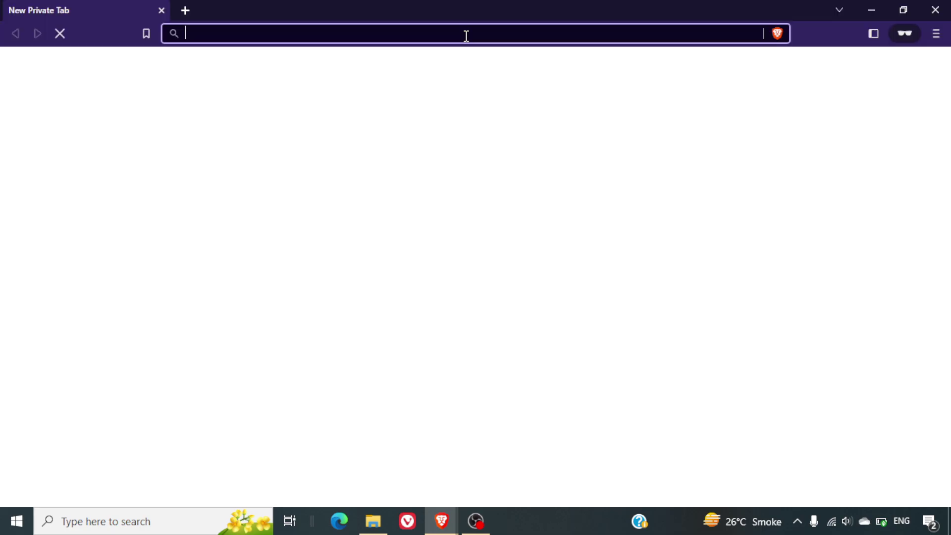
key("ctrl+v")
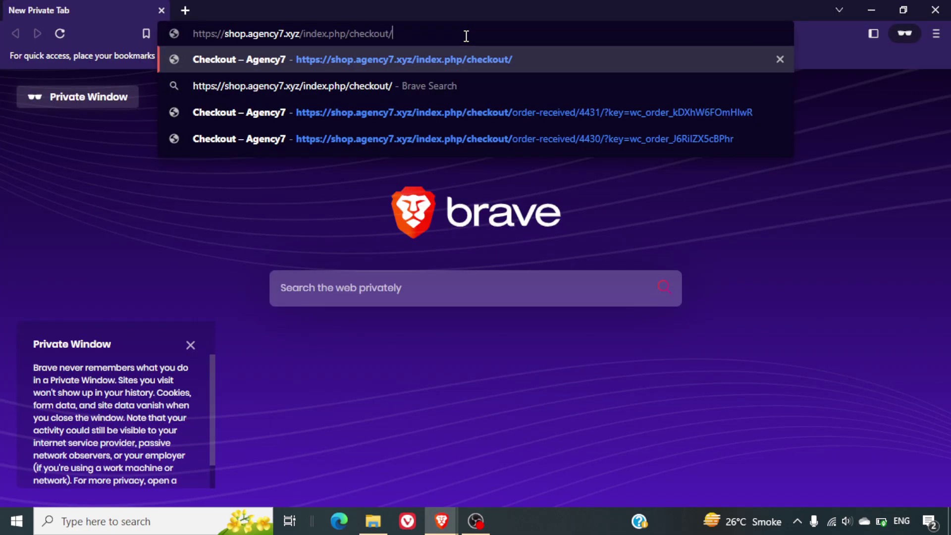
key("ctrl+shift+Left")
key("ctrl+shift+Left")
key("ctrl+shift+Left")
key("BackSpace")
key("Return")
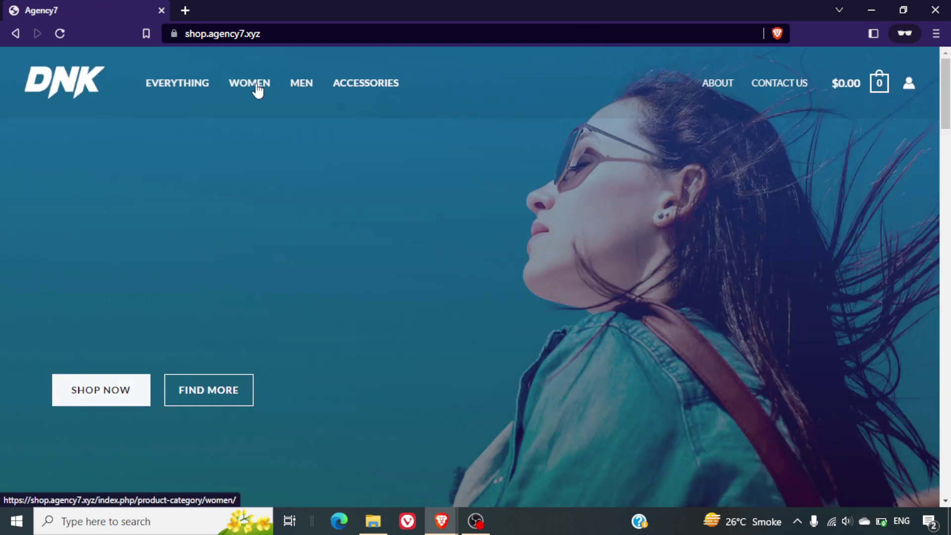
- Add the Black Anchor Bracelet from Women to the cart and go to checkout
left_click(257, 86)
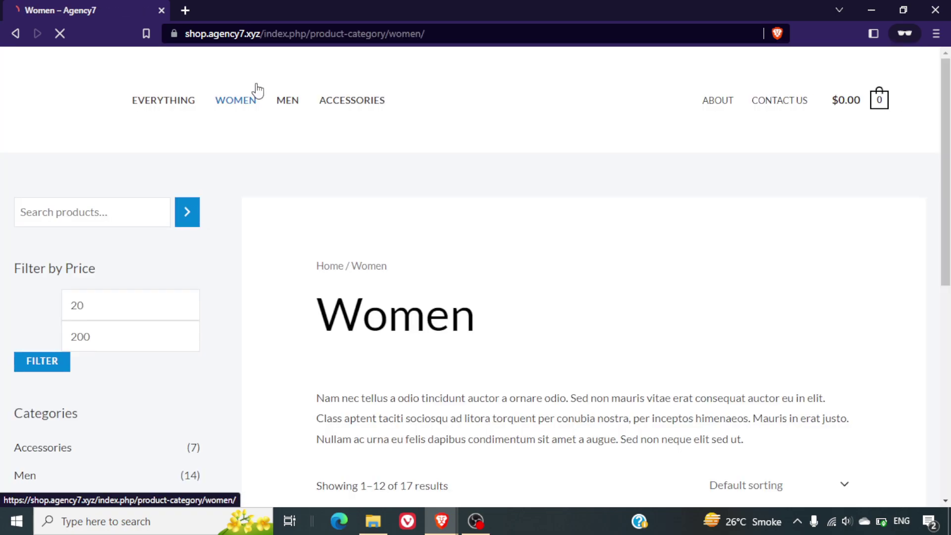
scroll(592, 333, "down", 6)
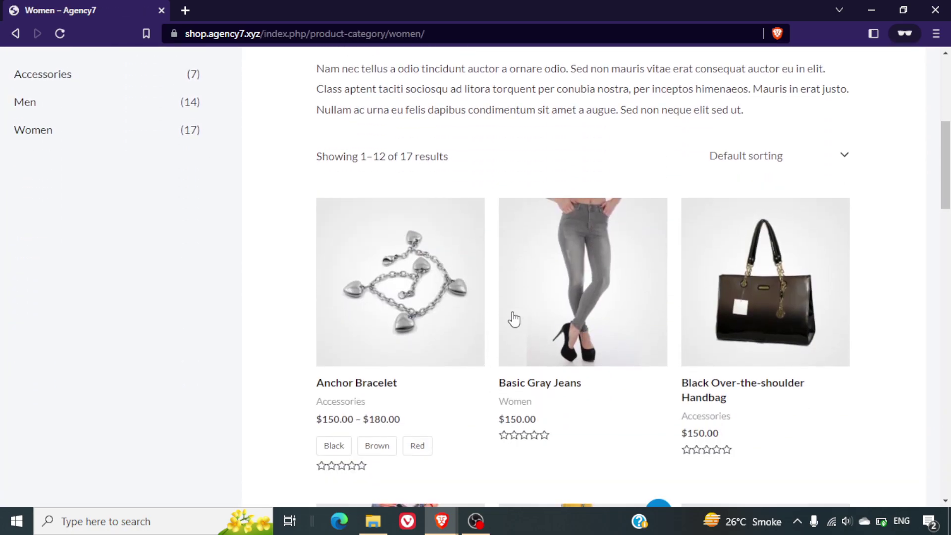
left_click(431, 325)
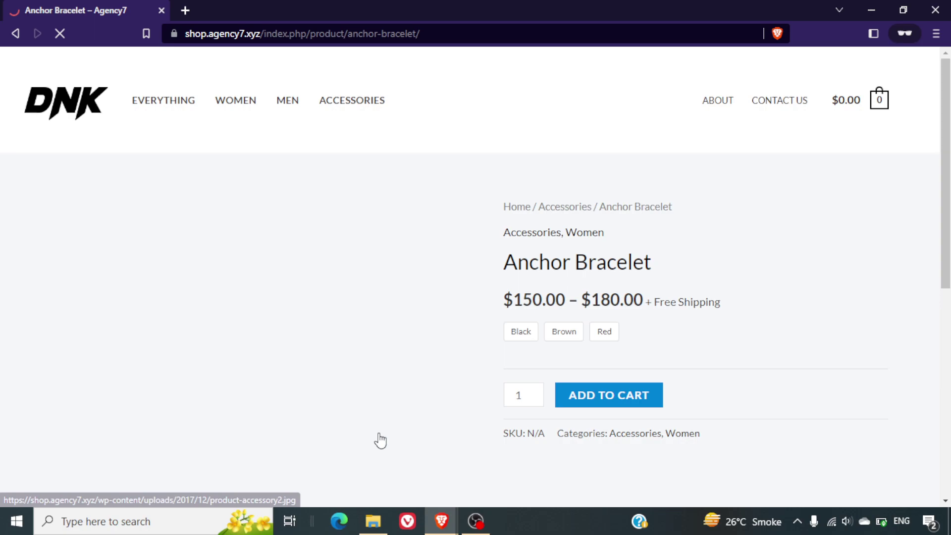
left_click(517, 332)
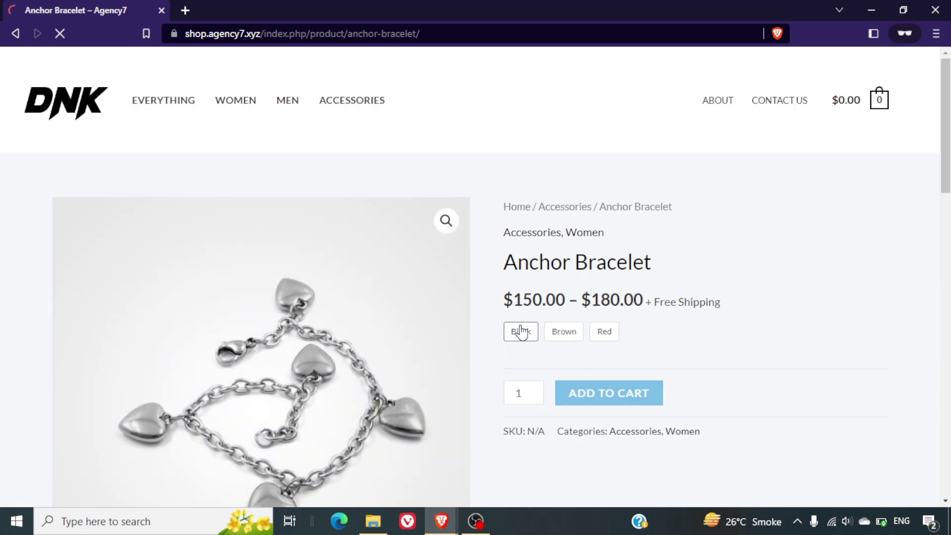
left_click(644, 453)
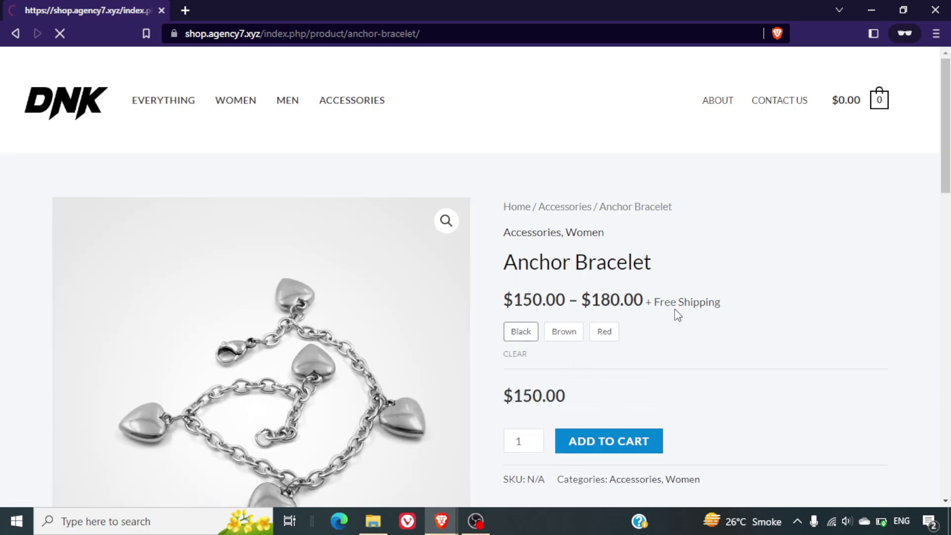
left_click(794, 227)
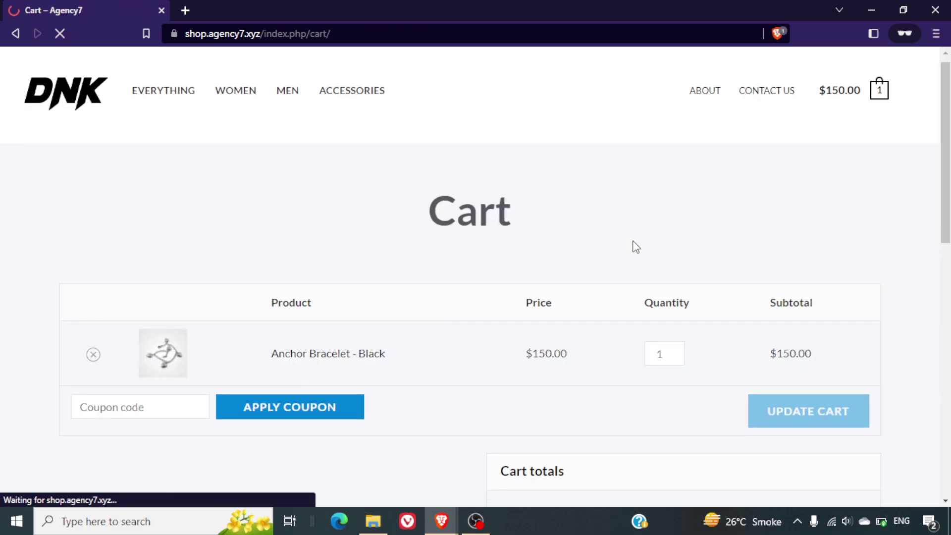
scroll(718, 238, "down", 3)
left_click(720, 450)
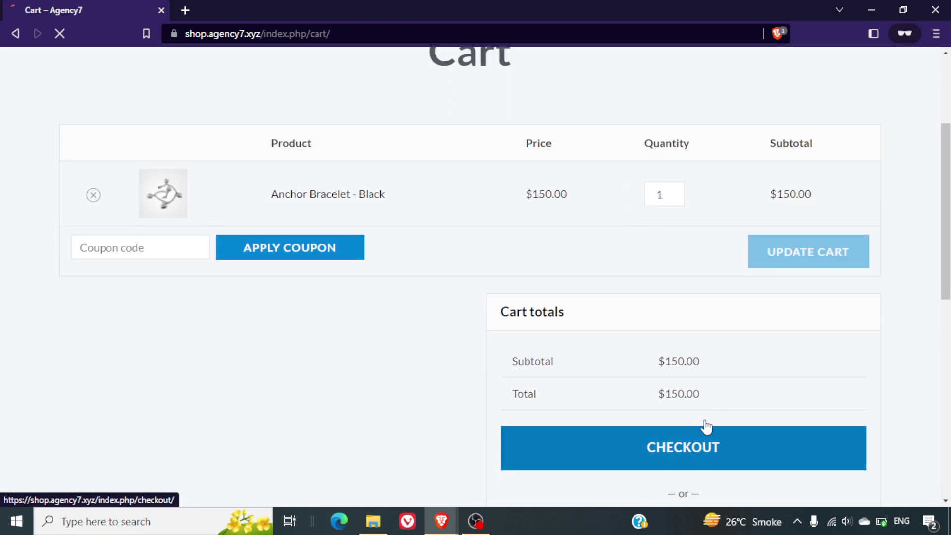
- Choose PayPal for the $150.00 order, open its debit or credit card form, then close the window
scroll(643, 271, "down", 10)
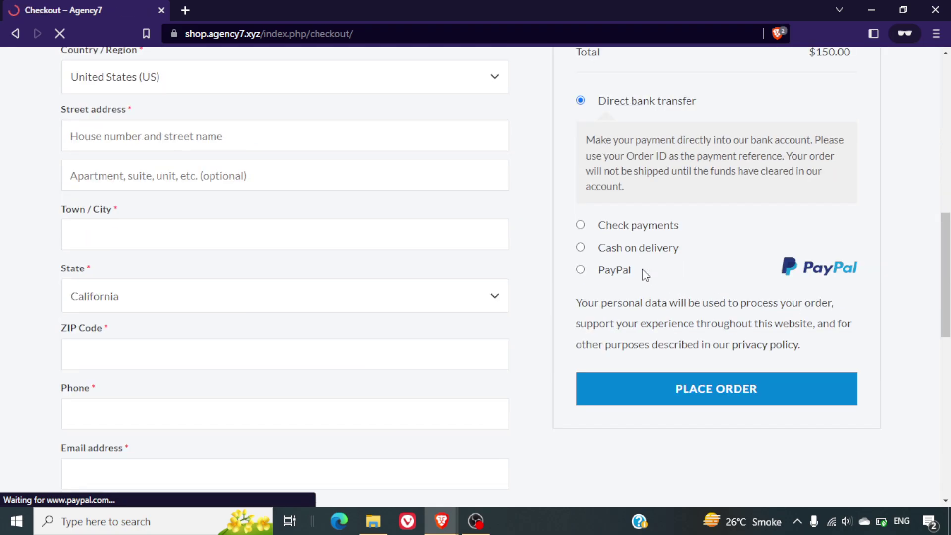
left_click(581, 271)
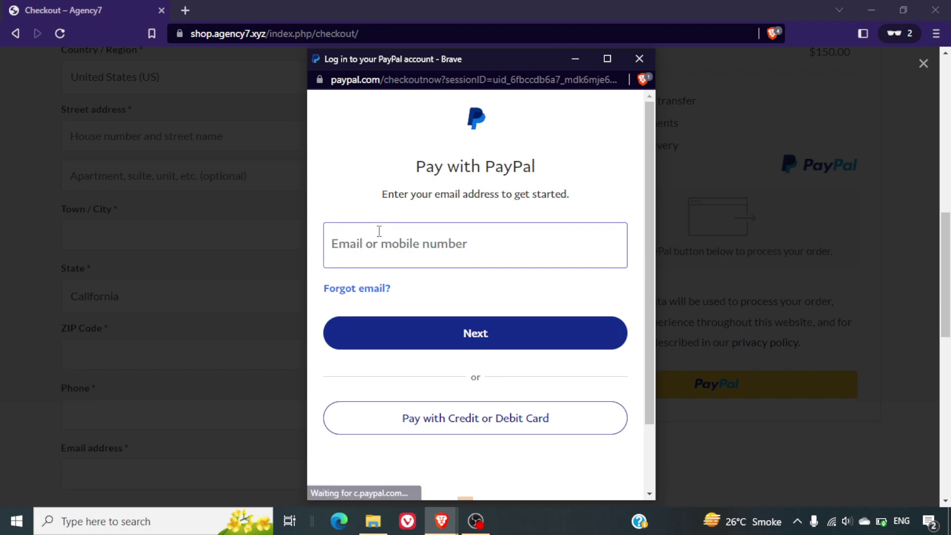
left_click(505, 428)
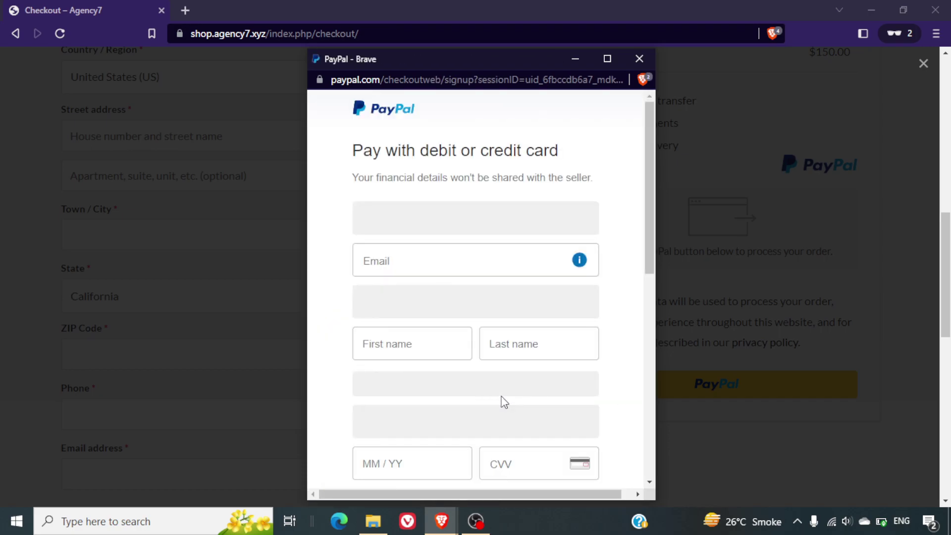
scroll(505, 401, "down", 6)
scroll(503, 401, "up", 6)
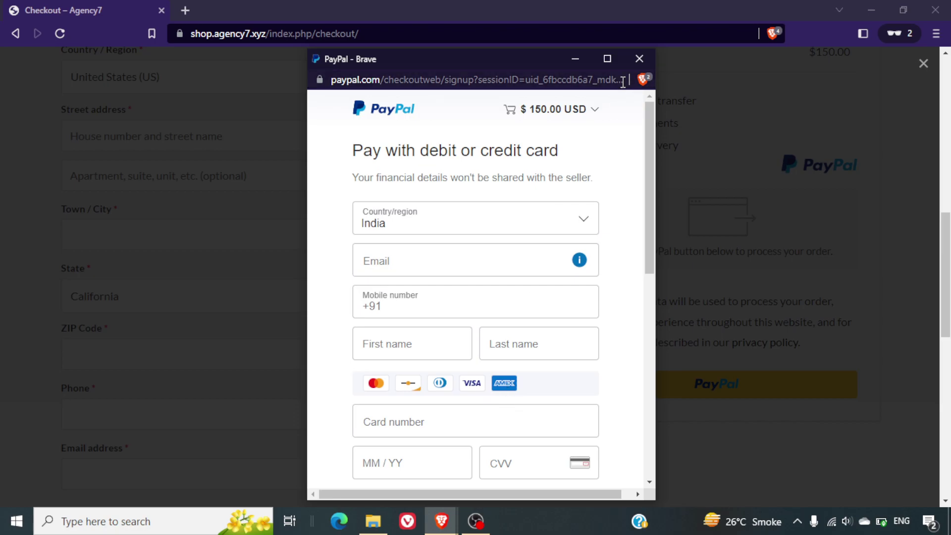
left_click(634, 63)
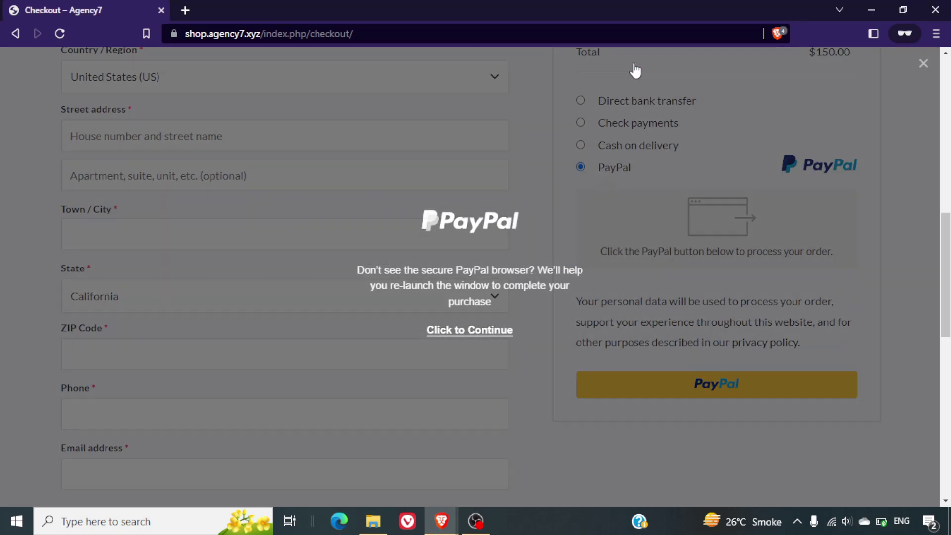
scroll(531, 232, "up", 4)
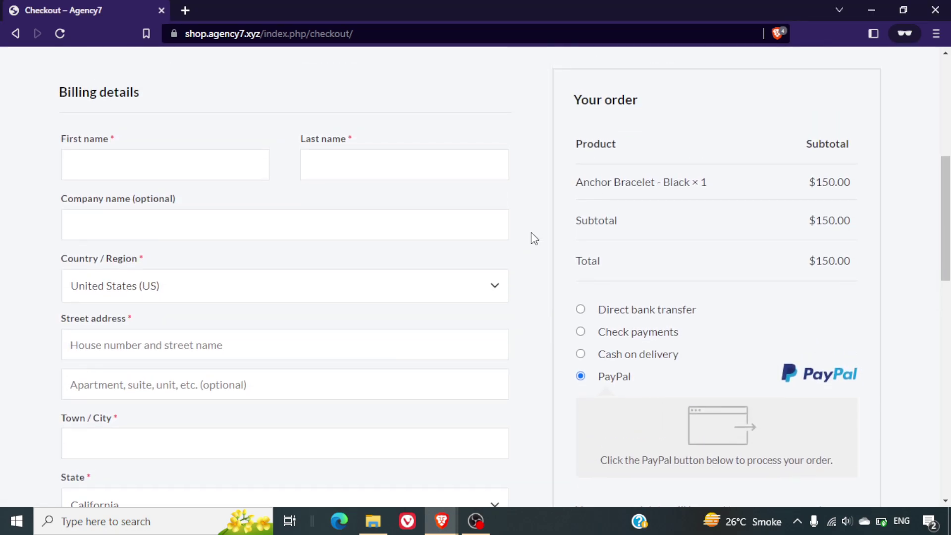